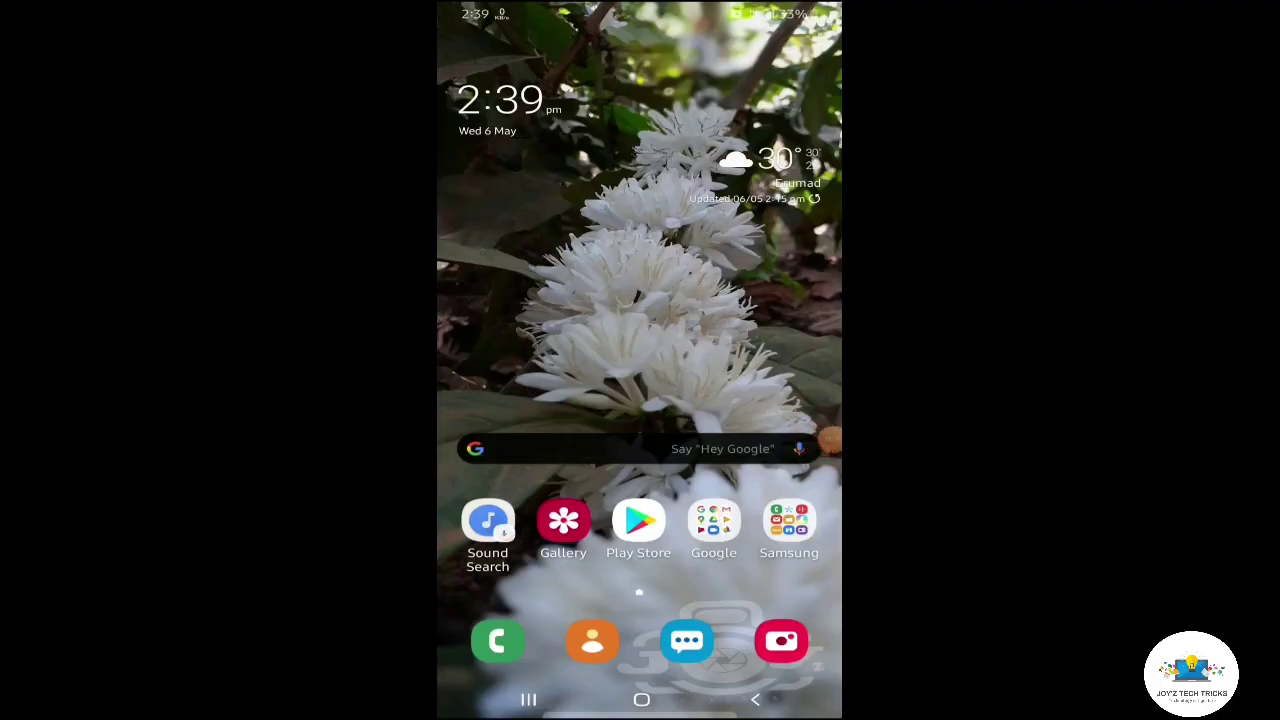
Search Play Store for 'notification buddy' and install NotifyBuddy – AMOLED Notification Light
drag(640, 590, 640, 250)
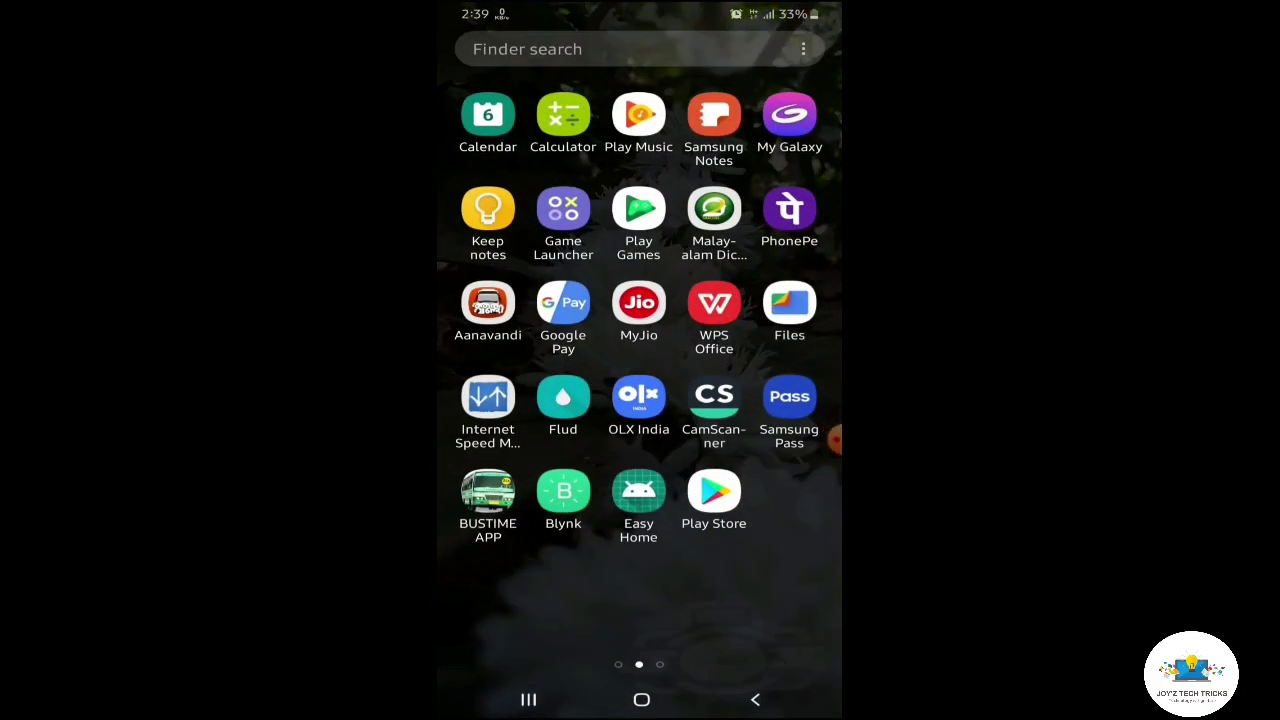
click(714, 491)
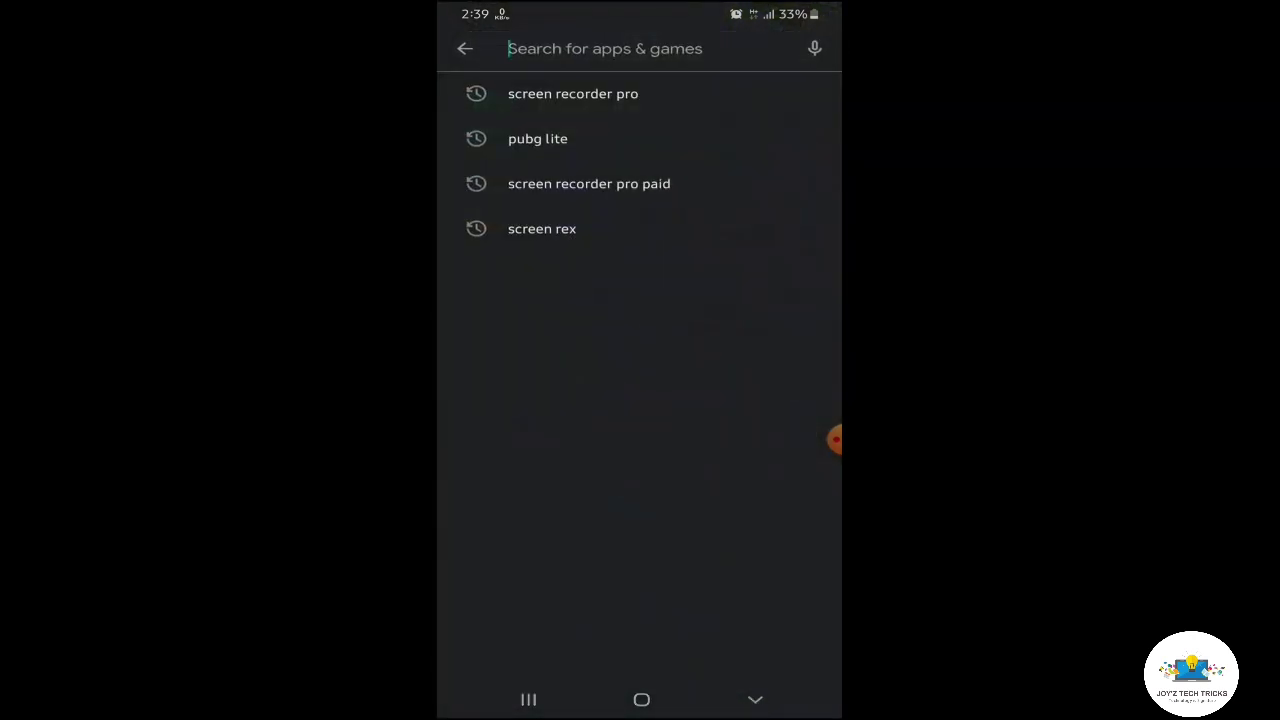
text(not)
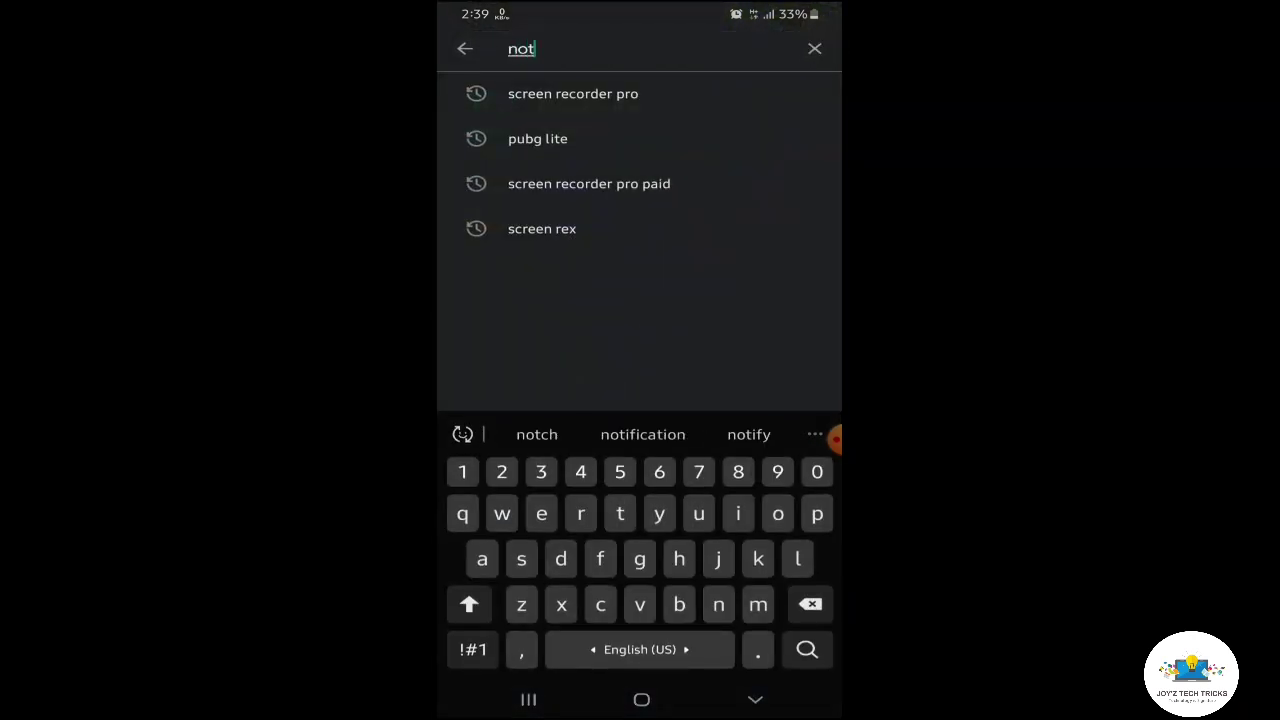
click(643, 434)
text(bu)
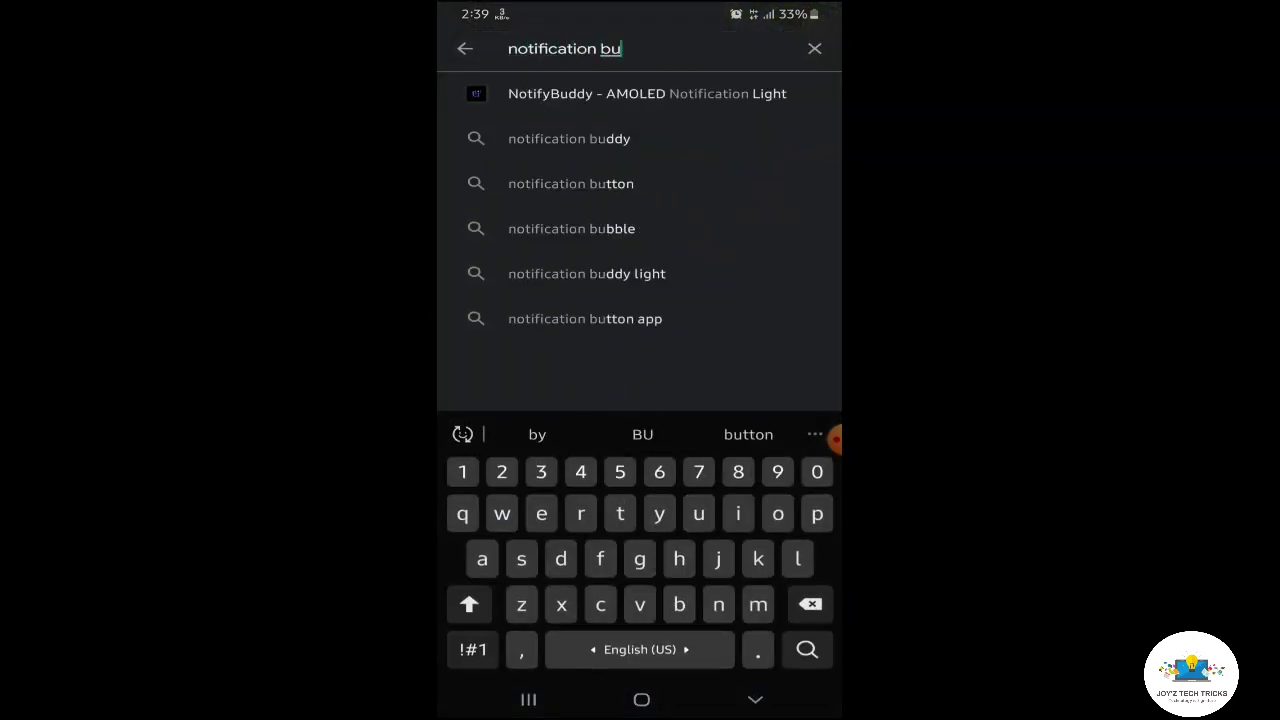
click(647, 93)
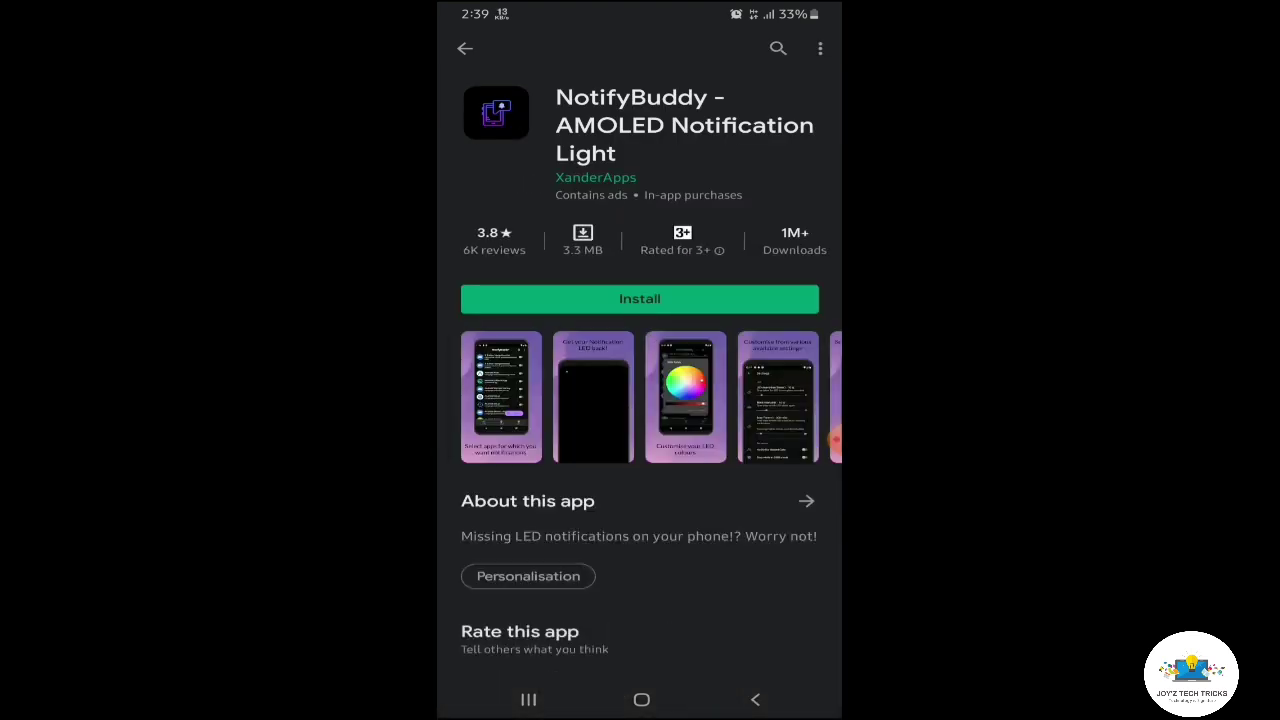
click(639, 298)
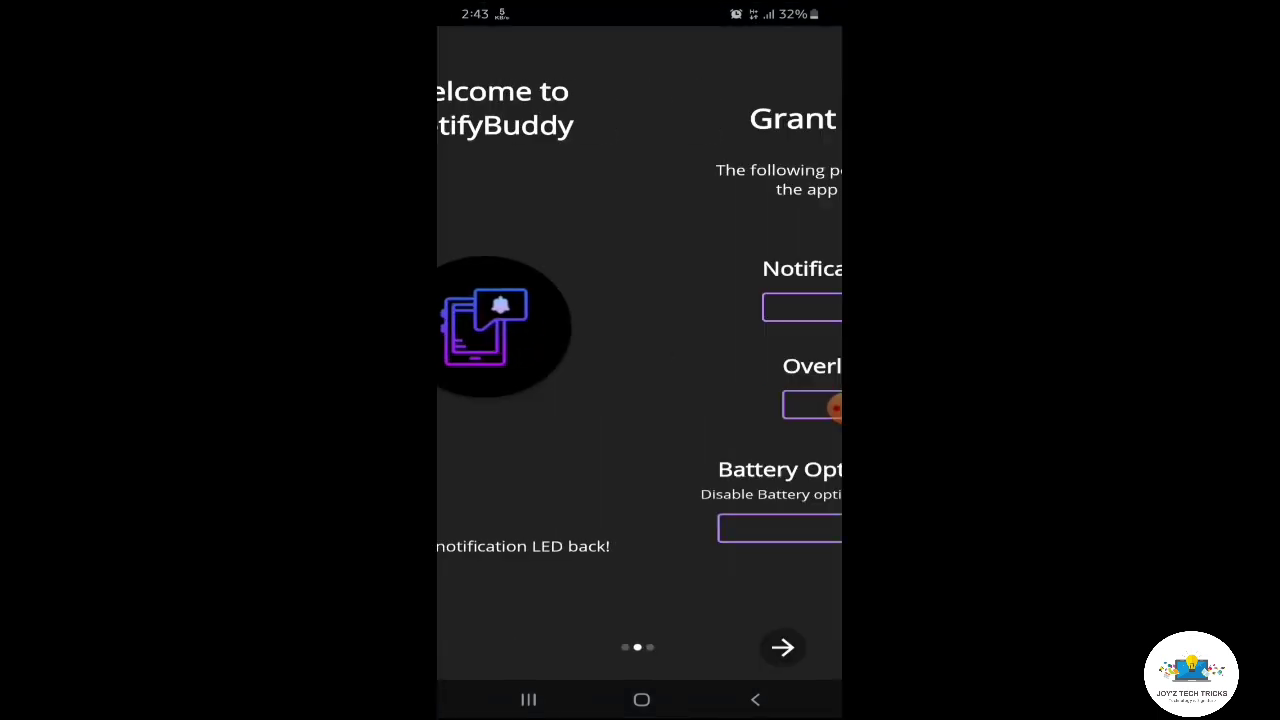
Grant NotifyBuddy notification access and confirm the LED notification permission
click(640, 307)
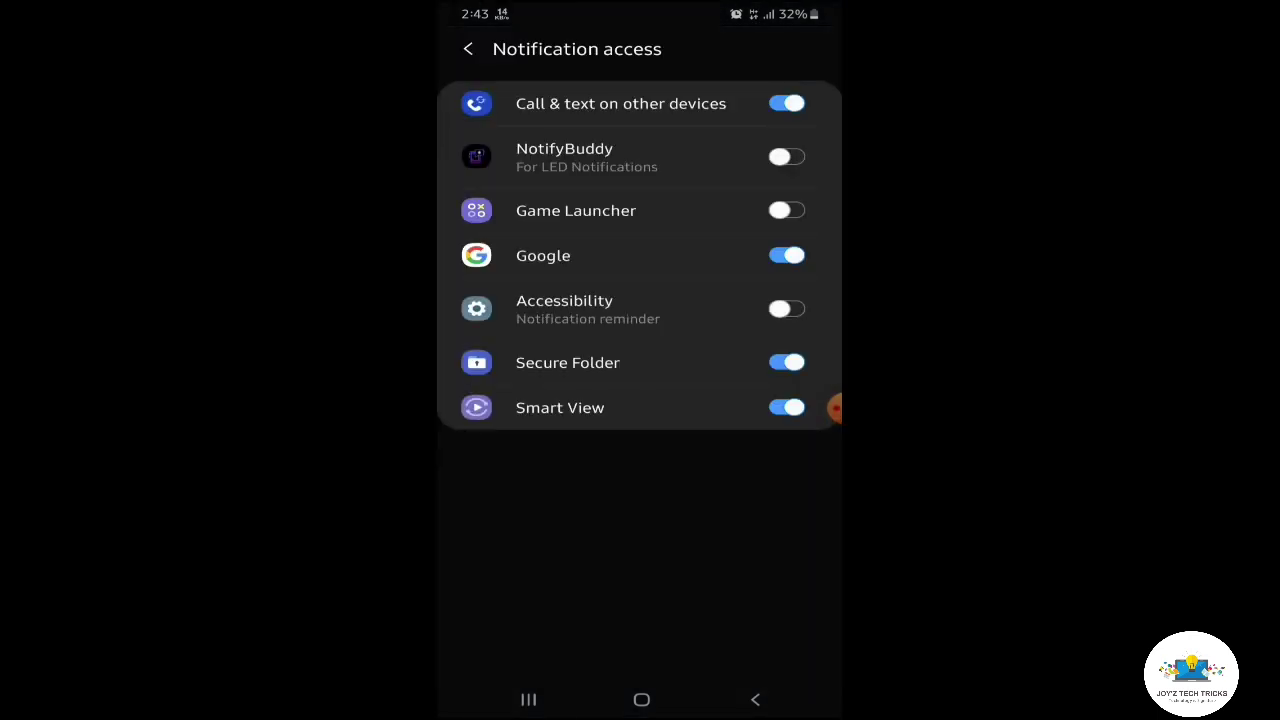
click(786, 156)
click(729, 640)
click(755, 699)
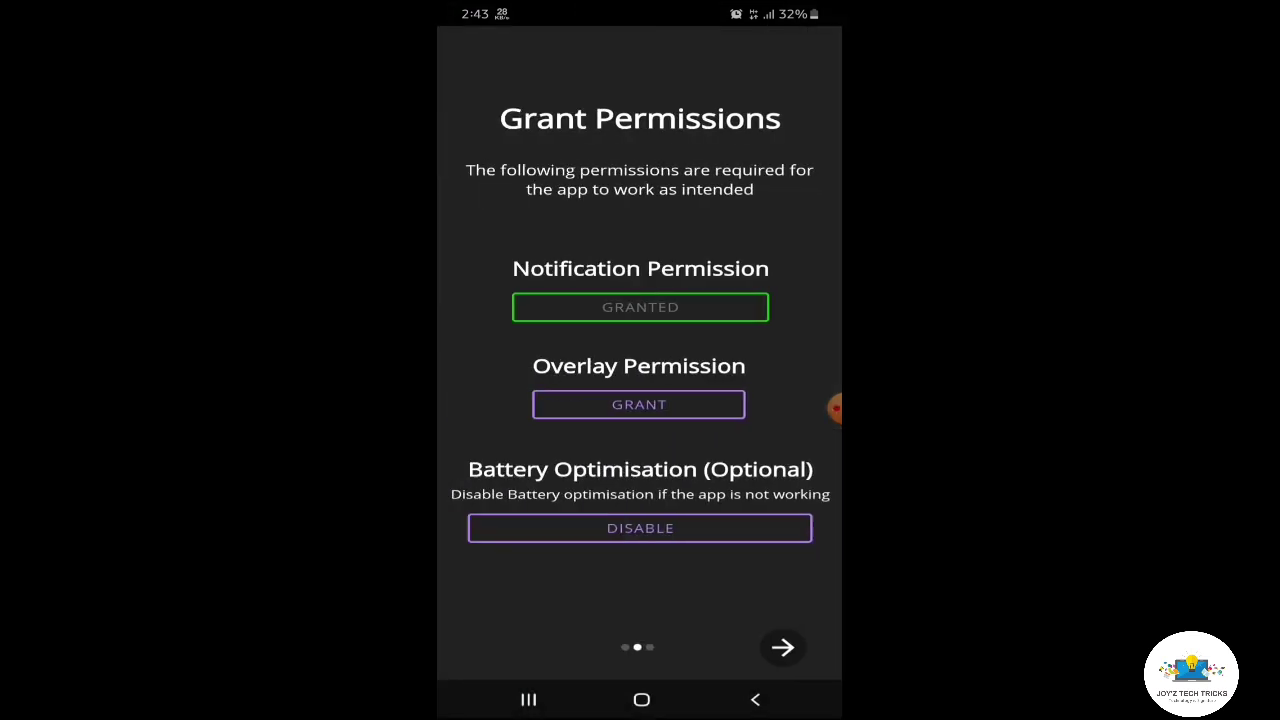
Allow NotifyBuddy to appear on top, then finish the welcome introduction
click(640, 404)
click(798, 163)
click(755, 699)
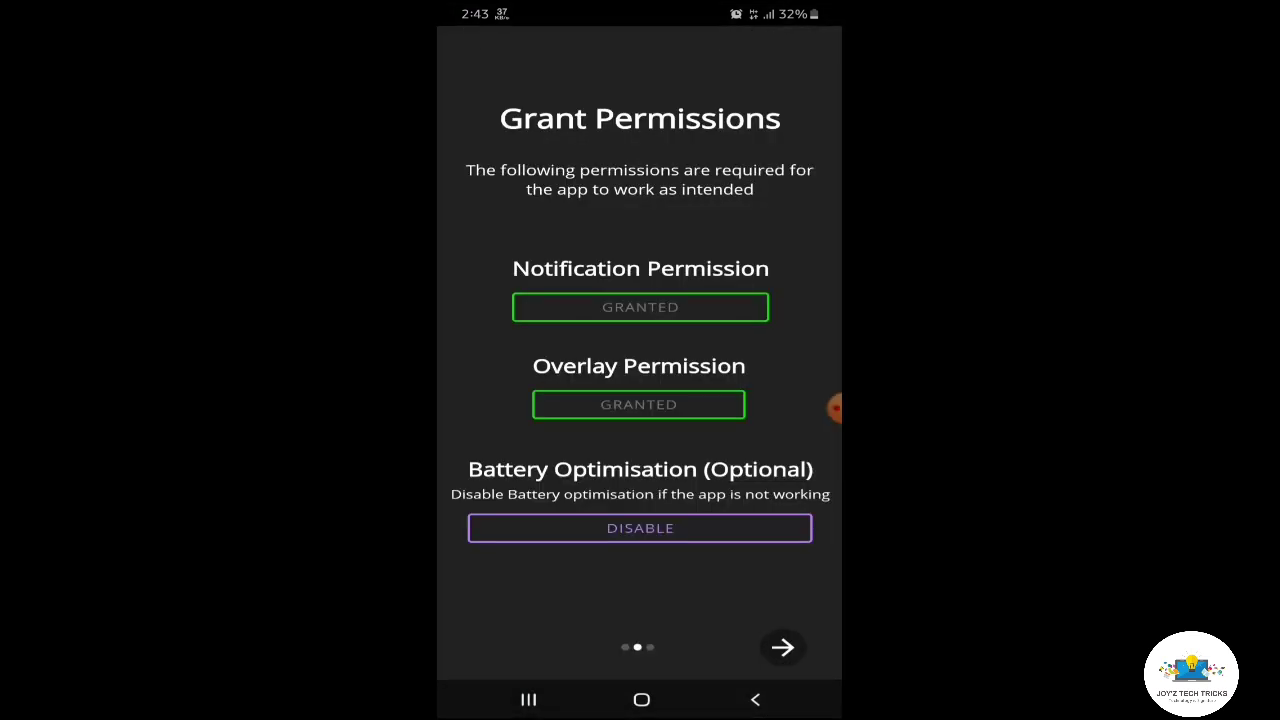
click(782, 647)
click(782, 647)
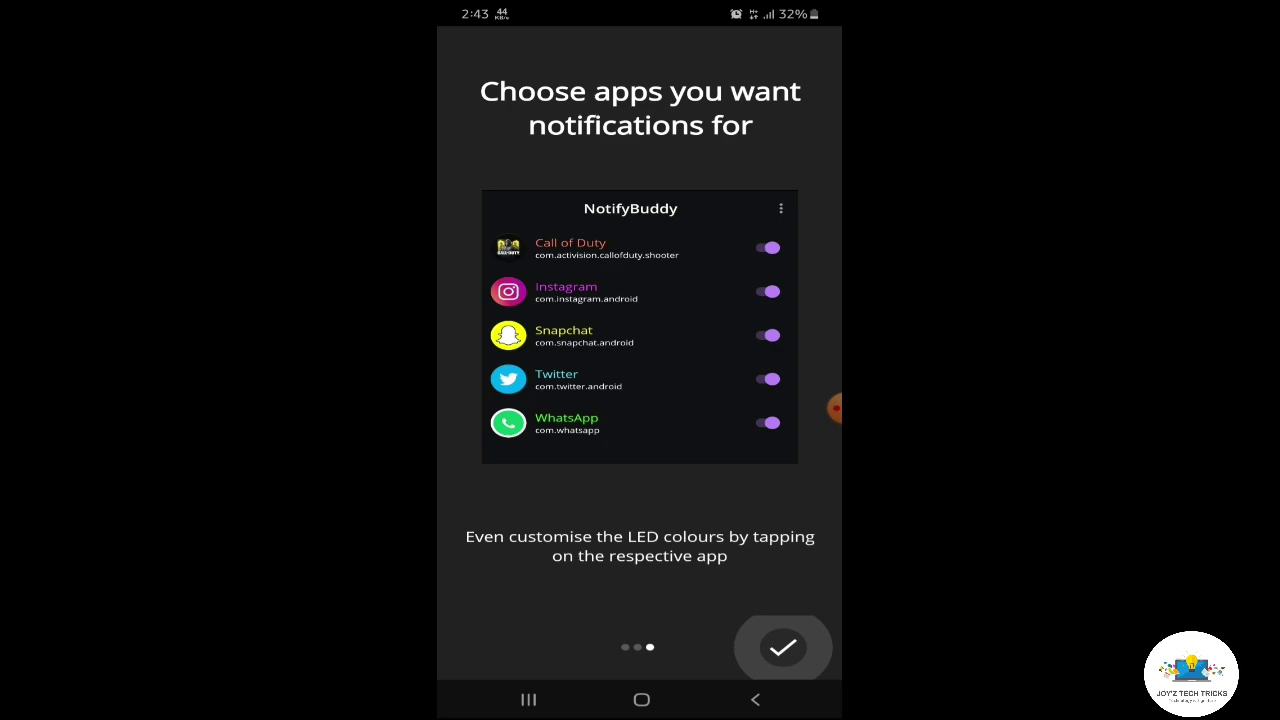
Turn on WhatsApp LED alerts with a green colour
scroll(640, 350, down, 15)
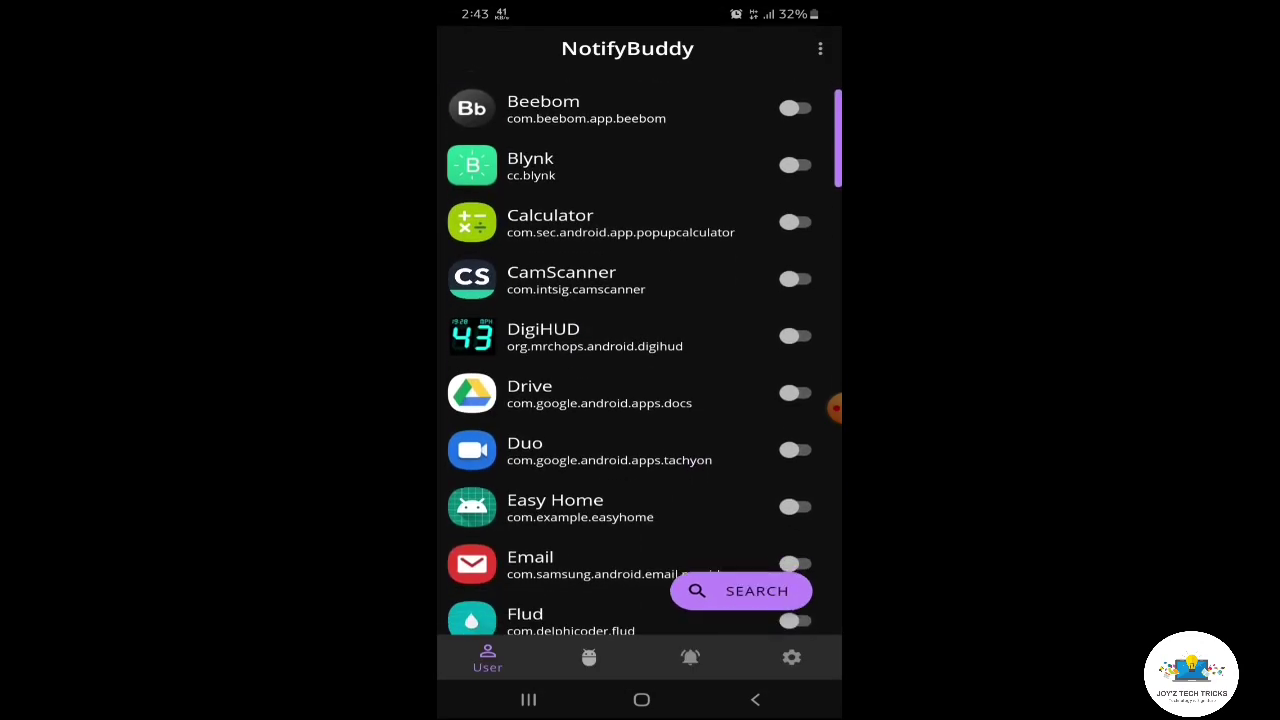
scroll(640, 350, down, 5)
scroll(640, 350, down, 4)
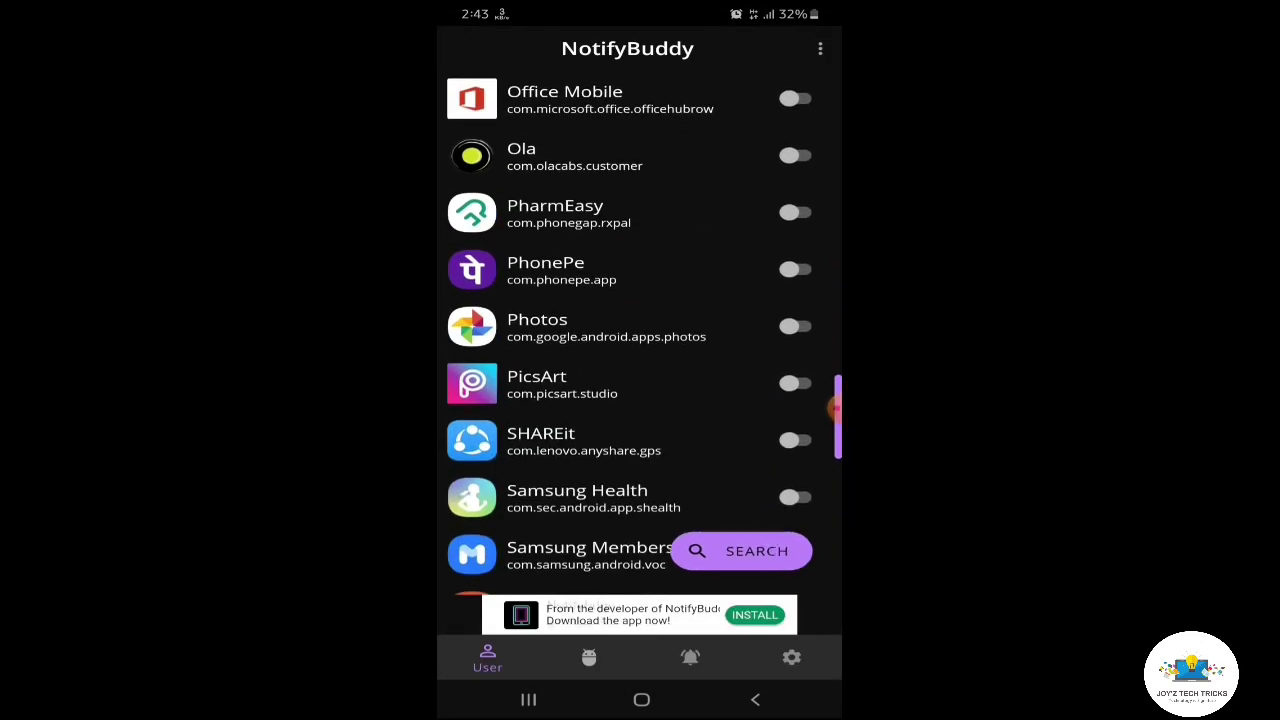
scroll(640, 350, down, 5)
scroll(640, 350, down, 4)
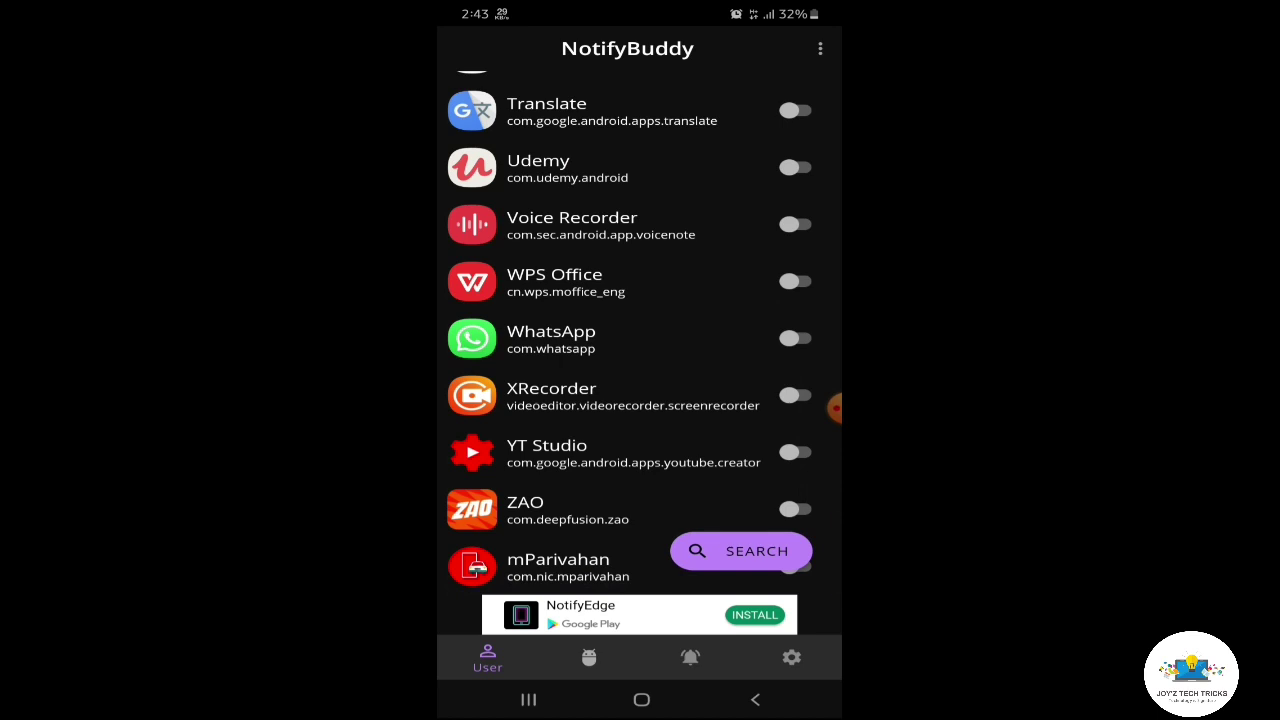
click(795, 338)
click(513, 285)
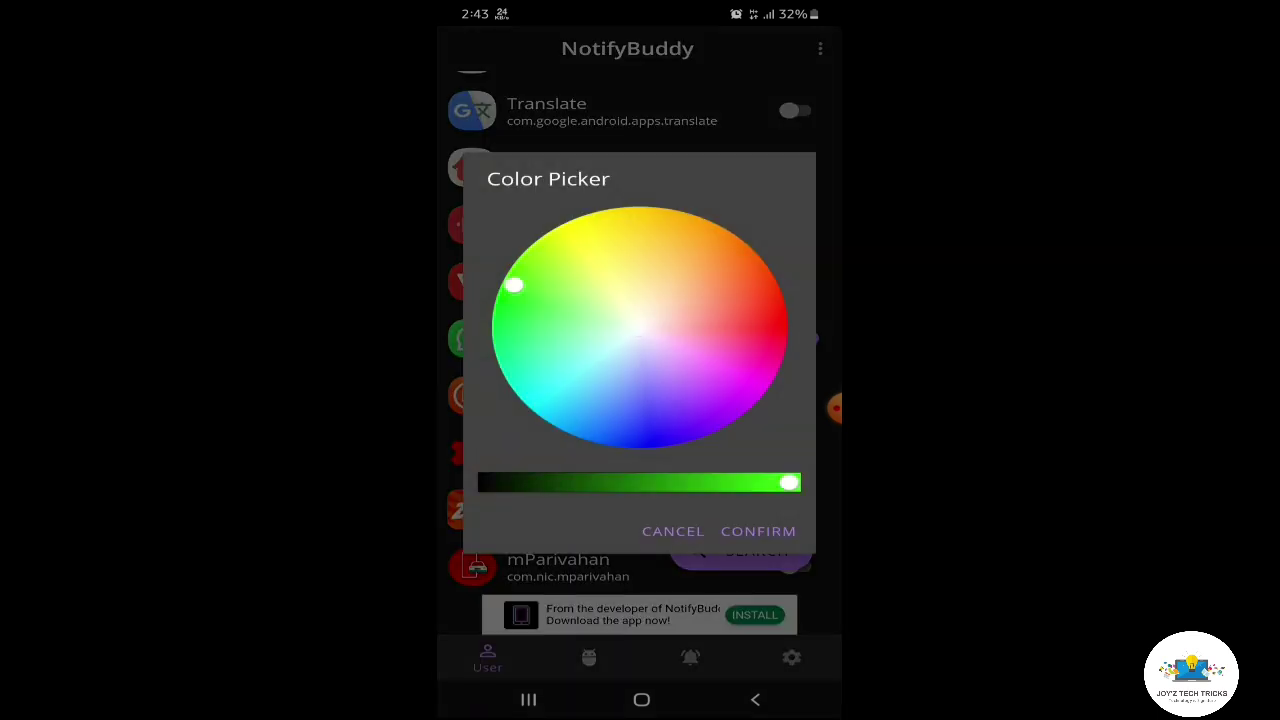
click(723, 255)
click(494, 307)
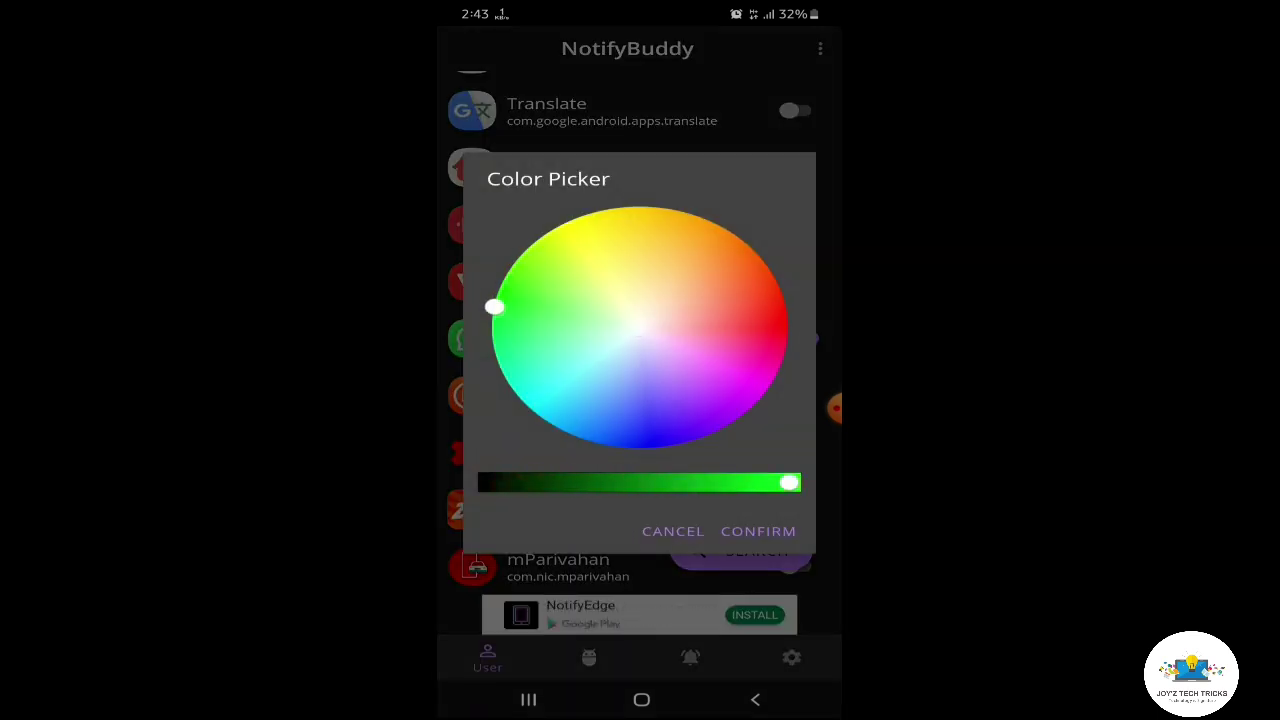
click(758, 531)
Turn on Telegram LED alerts with a cyan colour
scroll(640, 350, up, 5)
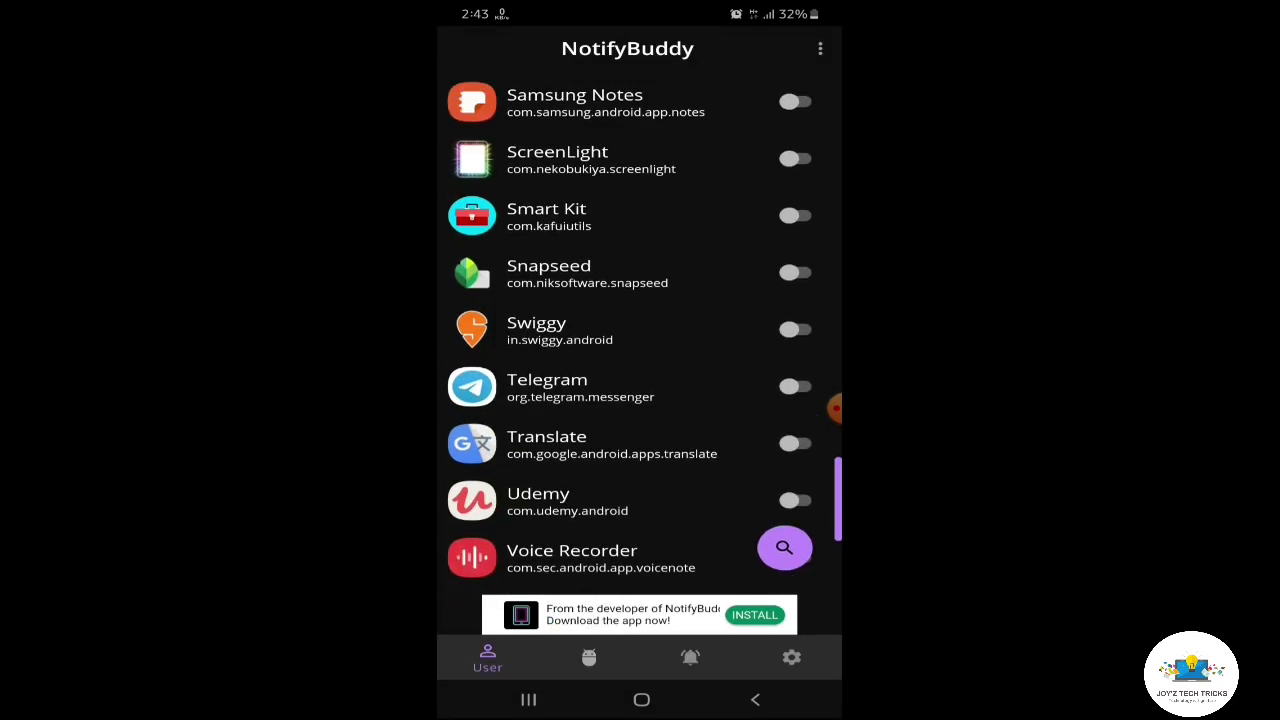
click(547, 413)
click(586, 437)
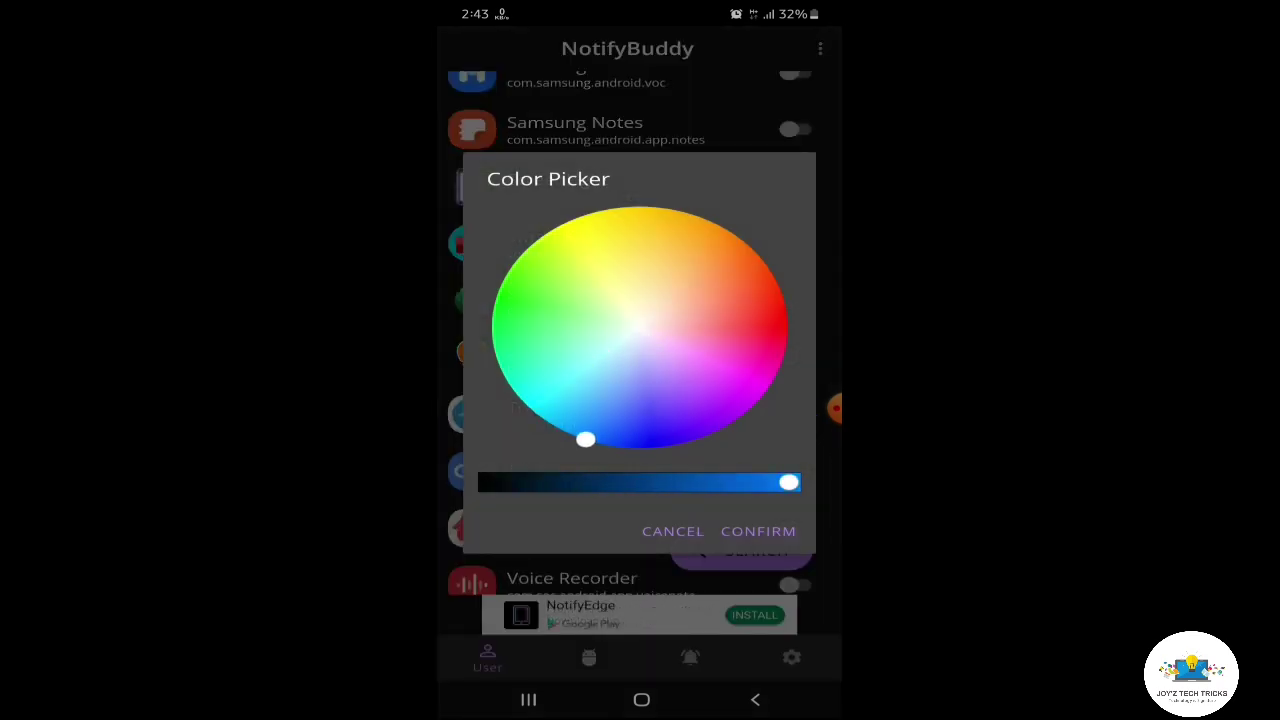
click(521, 400)
click(758, 531)
Turn on MyJio LED alerts and confirm its colour
scroll(640, 350, down, 1)
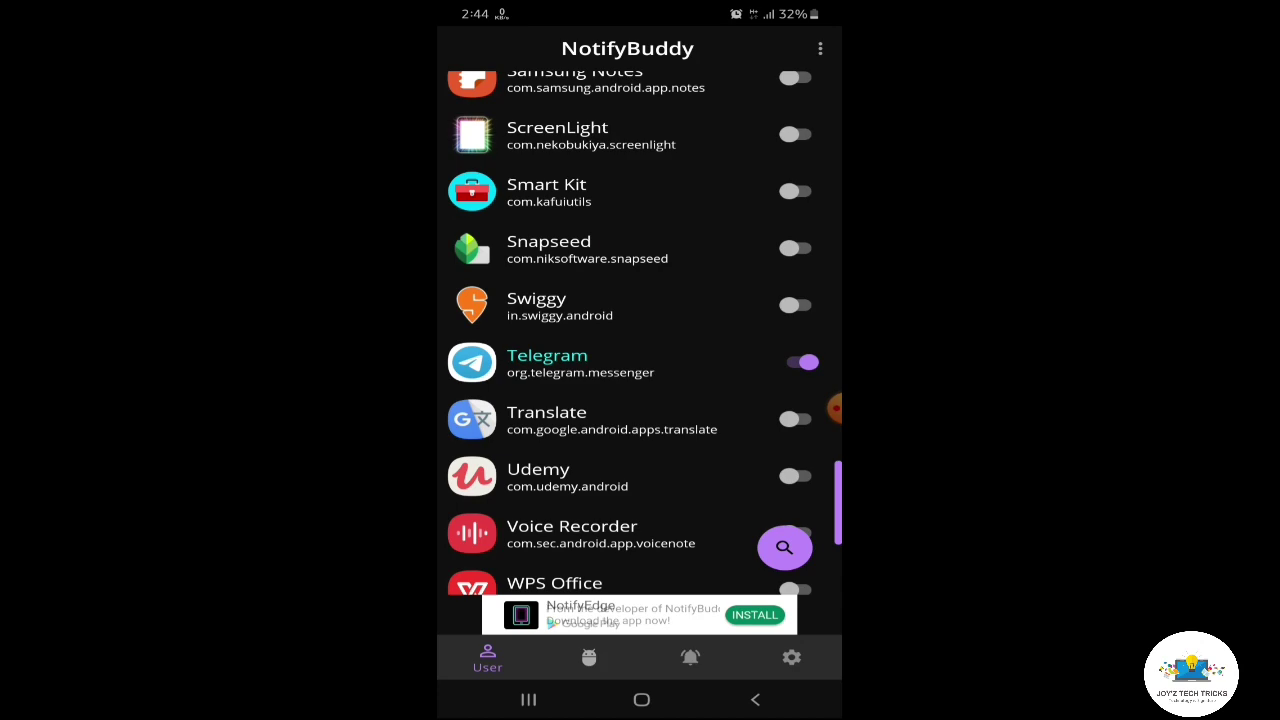
scroll(640, 350, down, 1)
scroll(640, 350, up, 2)
scroll(640, 350, up, 3)
scroll(640, 350, up, 3)
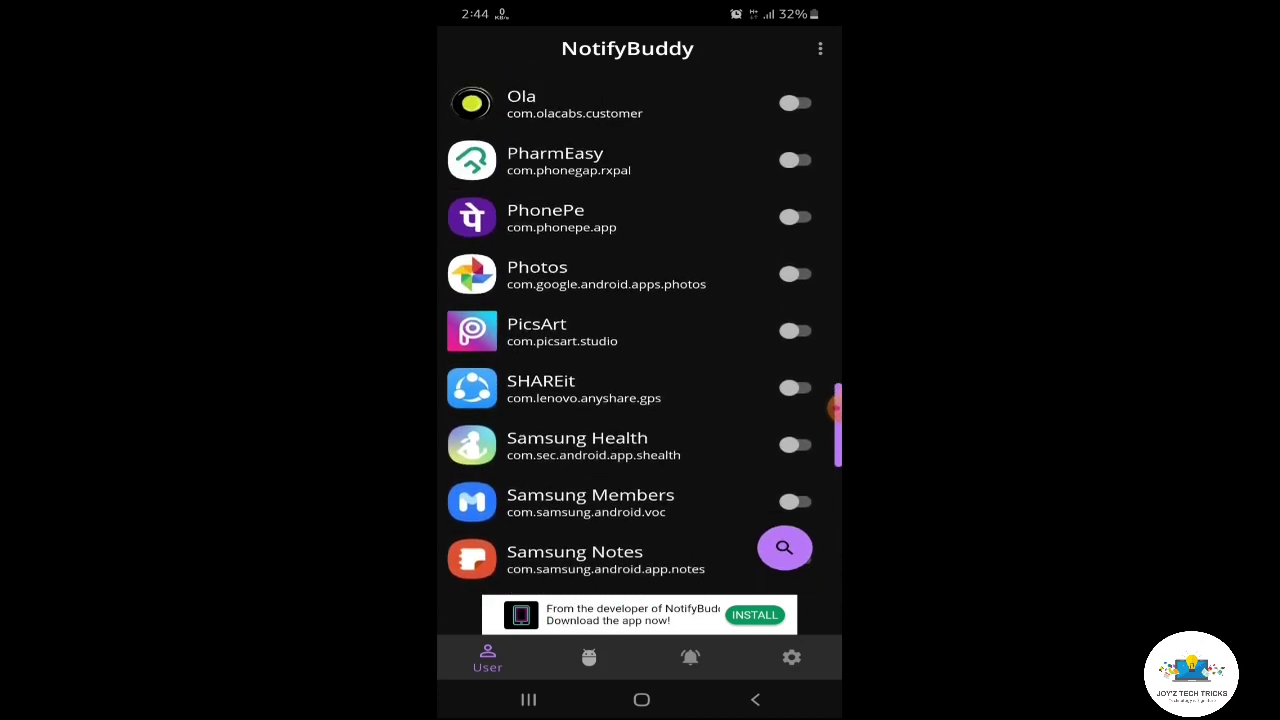
scroll(640, 350, up, 1)
click(547, 177)
click(758, 531)
Enable LED alerts for another user app with a red colour
scroll(640, 350, up, 2)
click(806, 463)
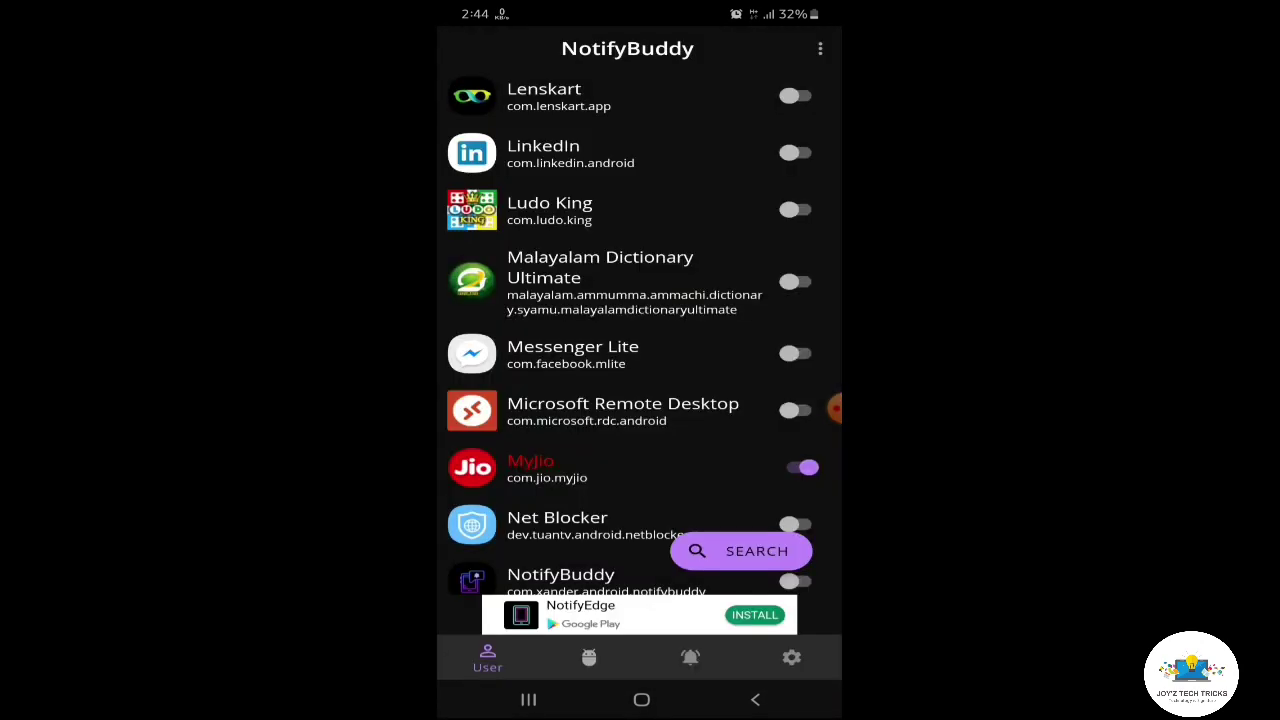
click(647, 353)
drag(647, 353, 694, 434)
click(783, 348)
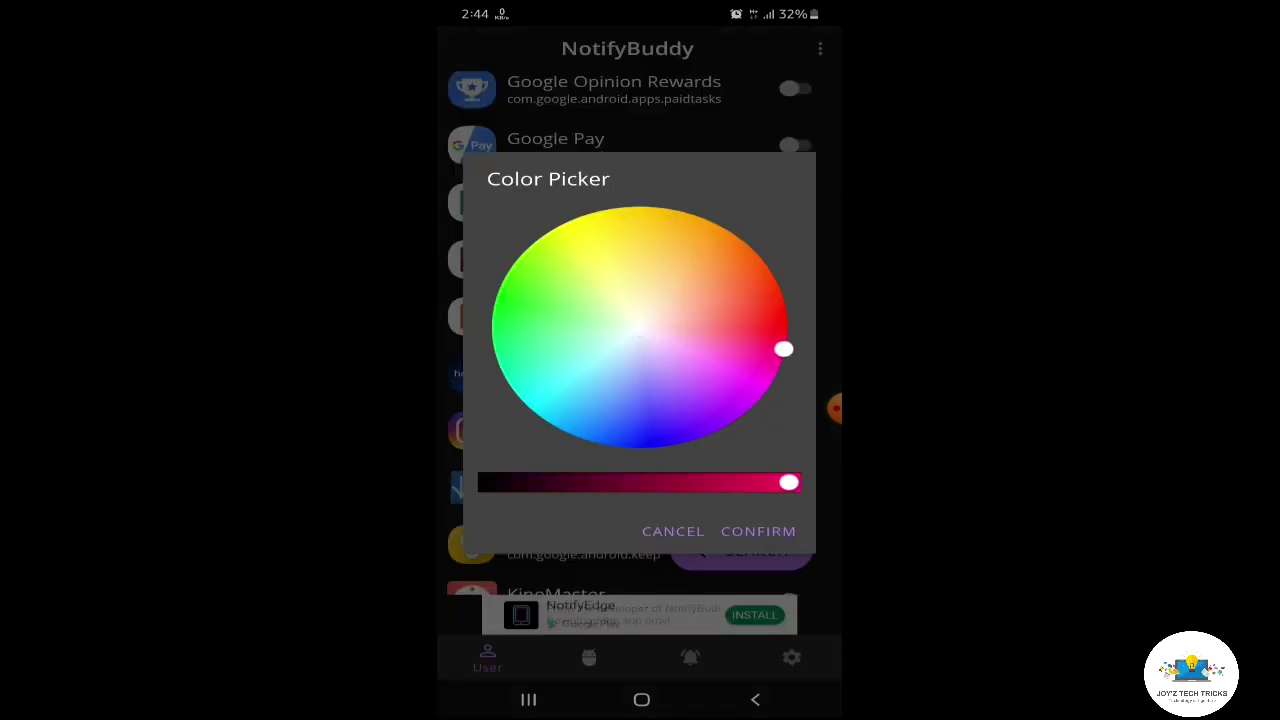
click(758, 531)
scroll(640, 350, up, 5)
Give the system Call app a yellow-green LED, then show the Active apps list
click(589, 657)
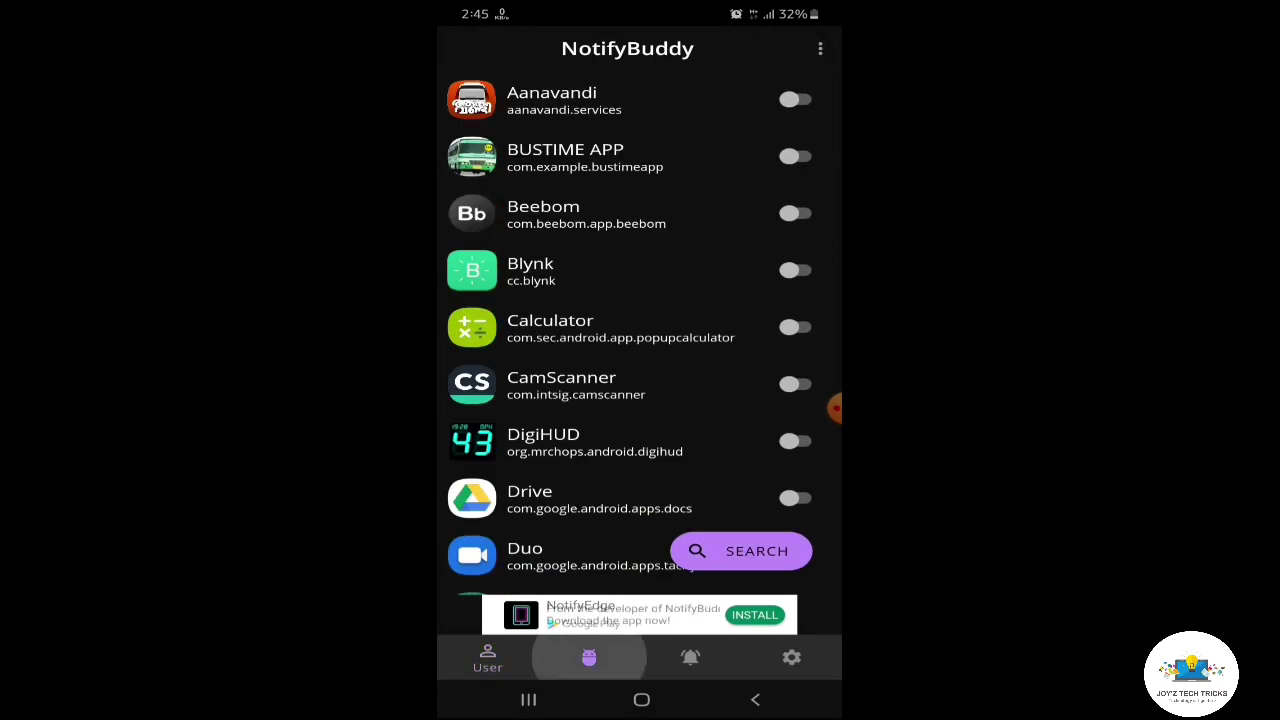
scroll(640, 350, down, 3)
scroll(640, 350, down, 3)
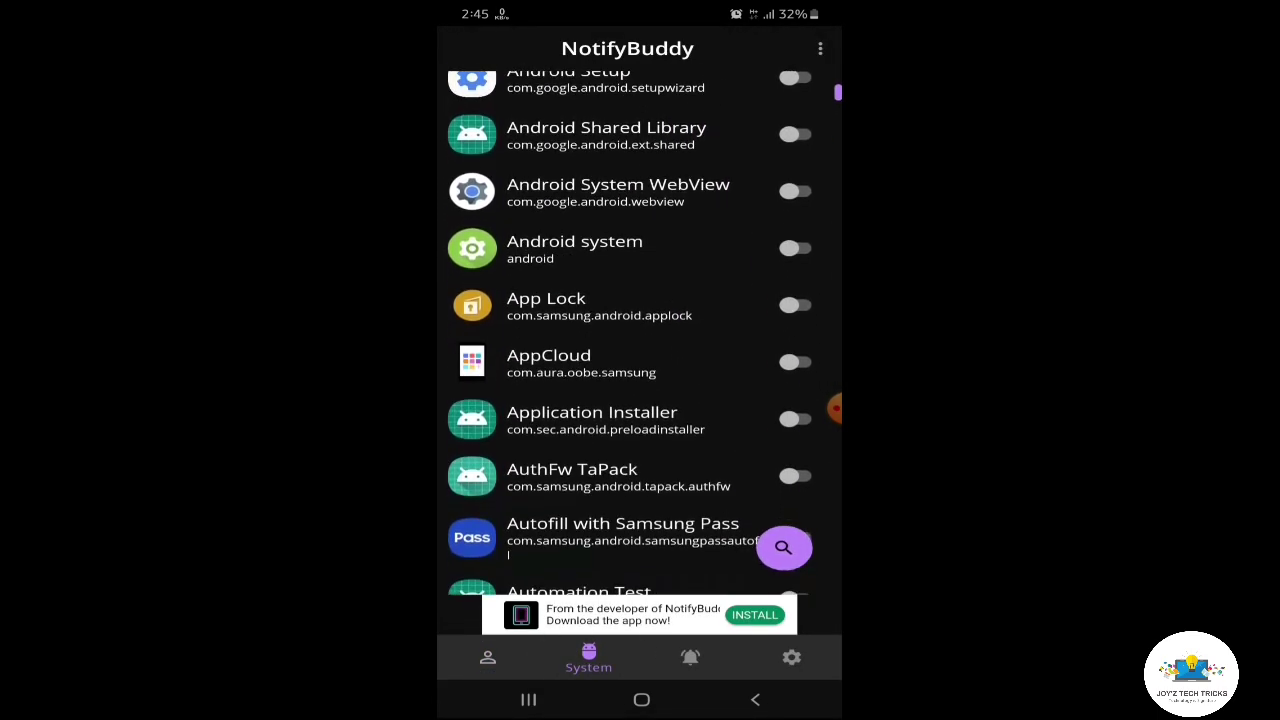
scroll(640, 350, down, 3)
scroll(640, 350, down, 3)
scroll(640, 350, down, 3)
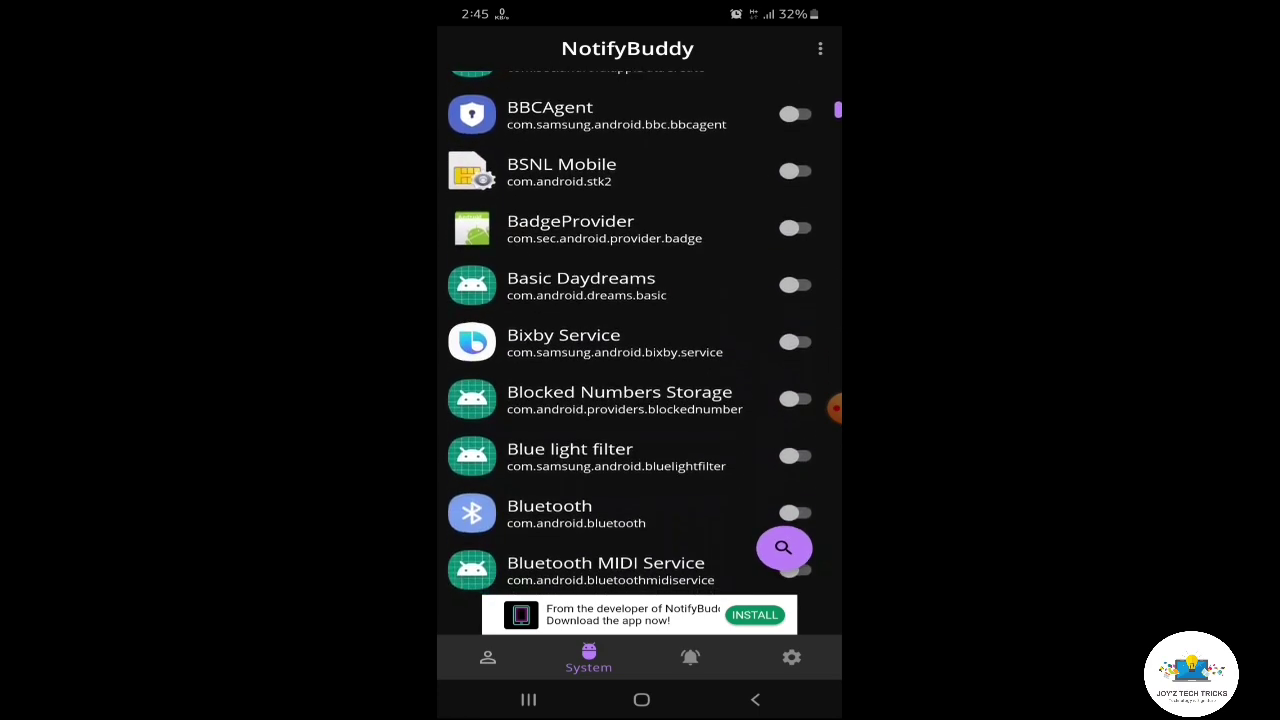
scroll(640, 350, down, 3)
scroll(640, 350, down, 3)
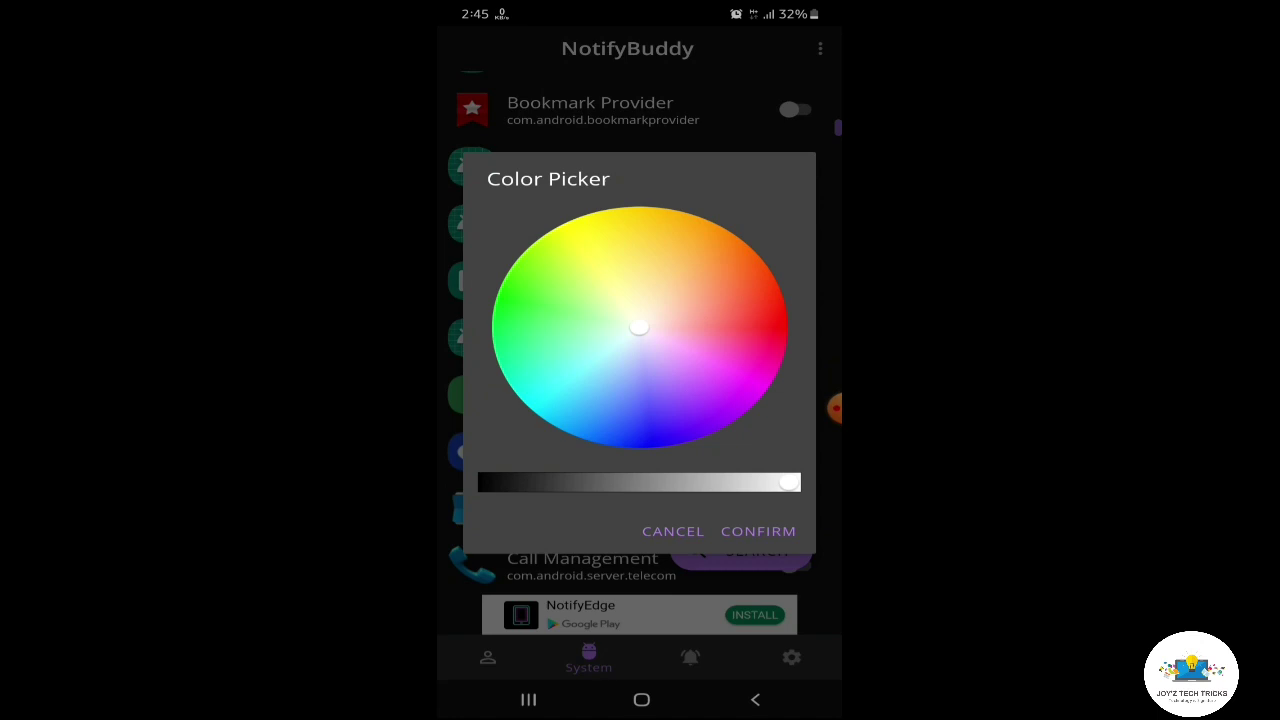
drag(608, 297, 552, 237)
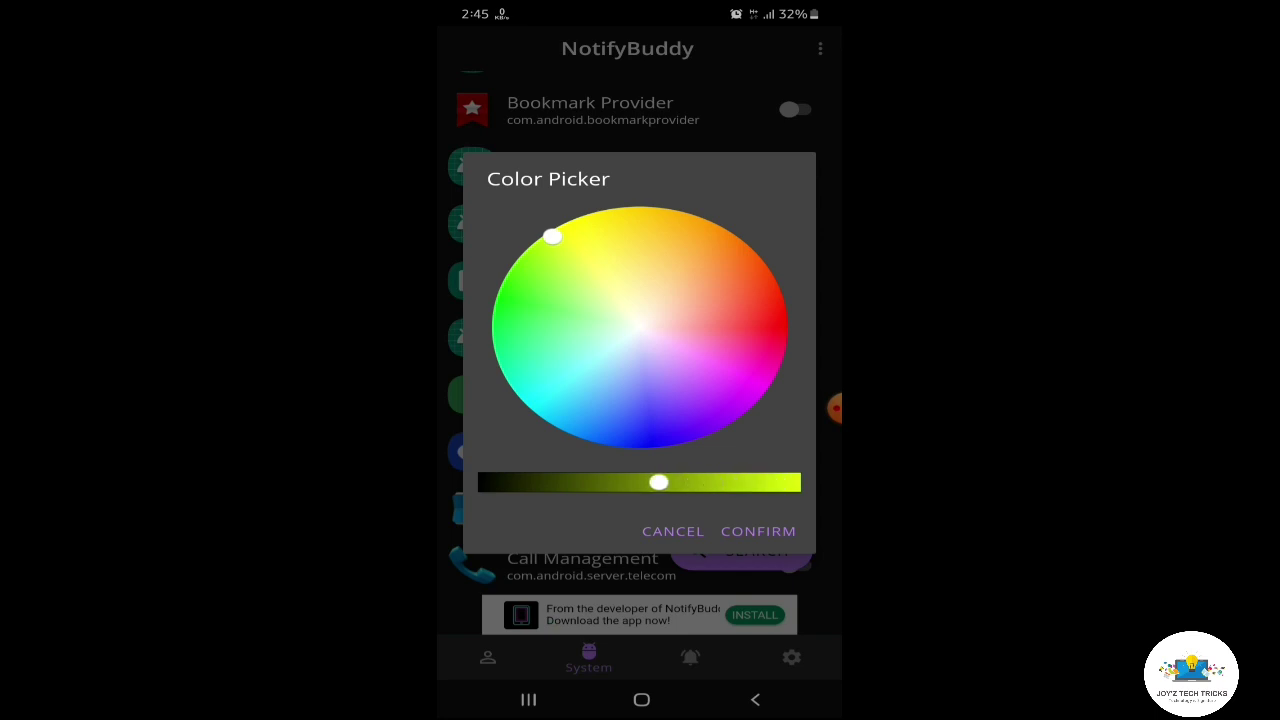
click(758, 531)
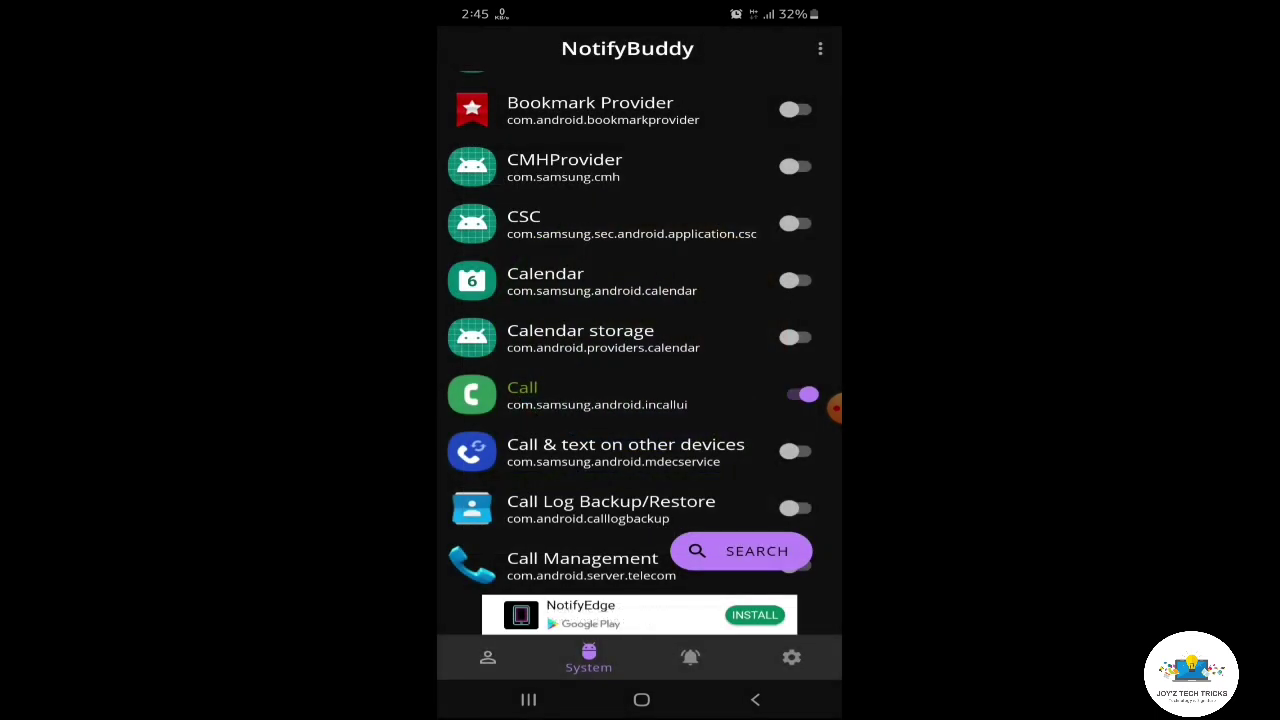
click(690, 657)
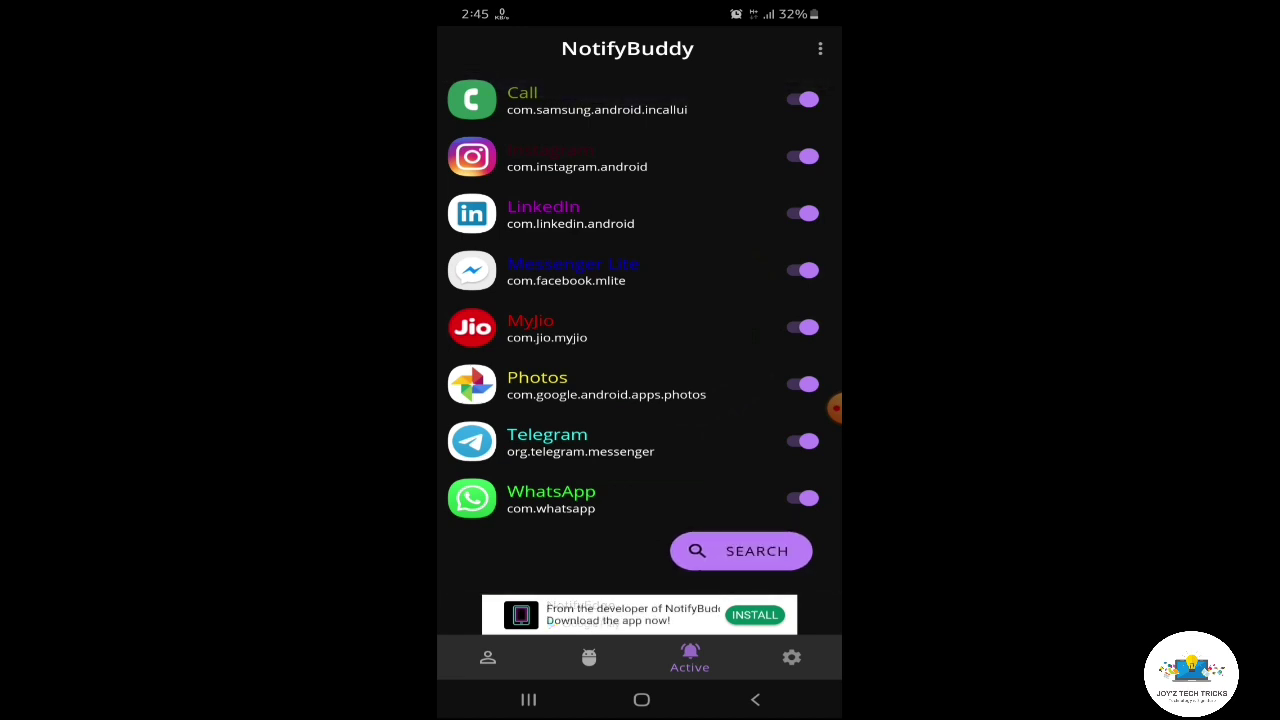
Set the LED Stop Timer in Settings to 26 minutes
click(791, 657)
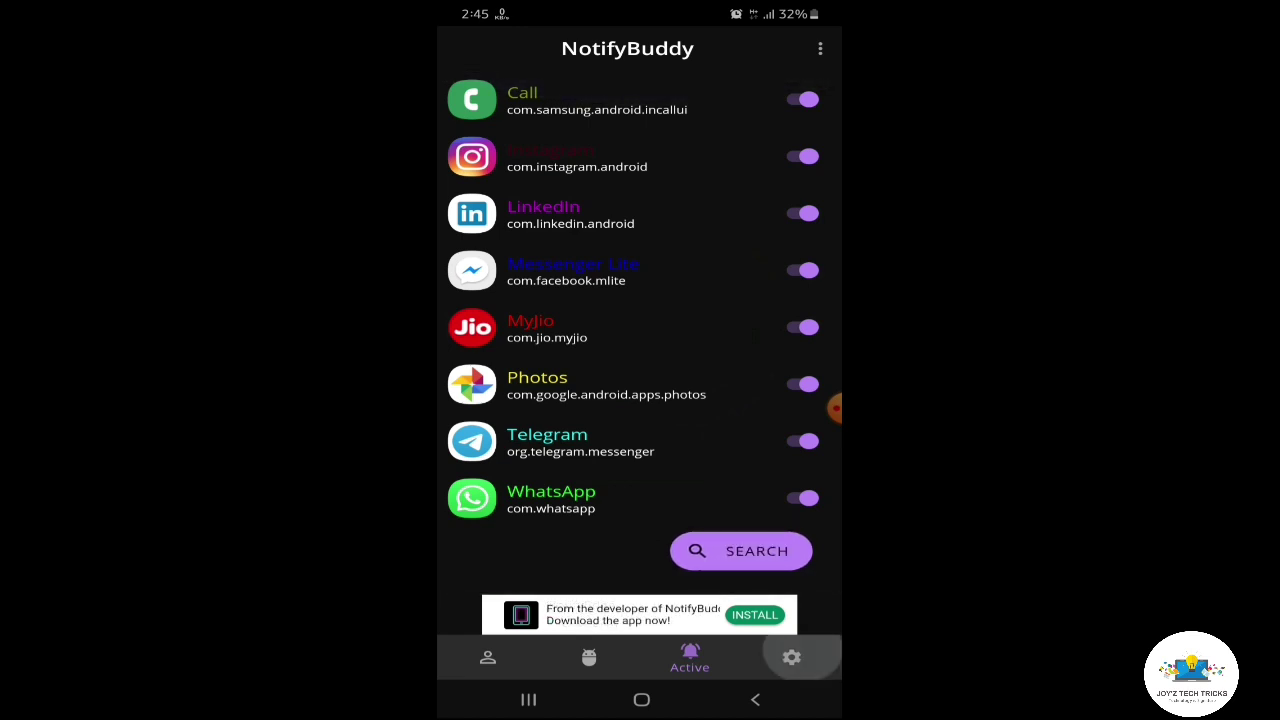
scroll(640, 335, down, 2)
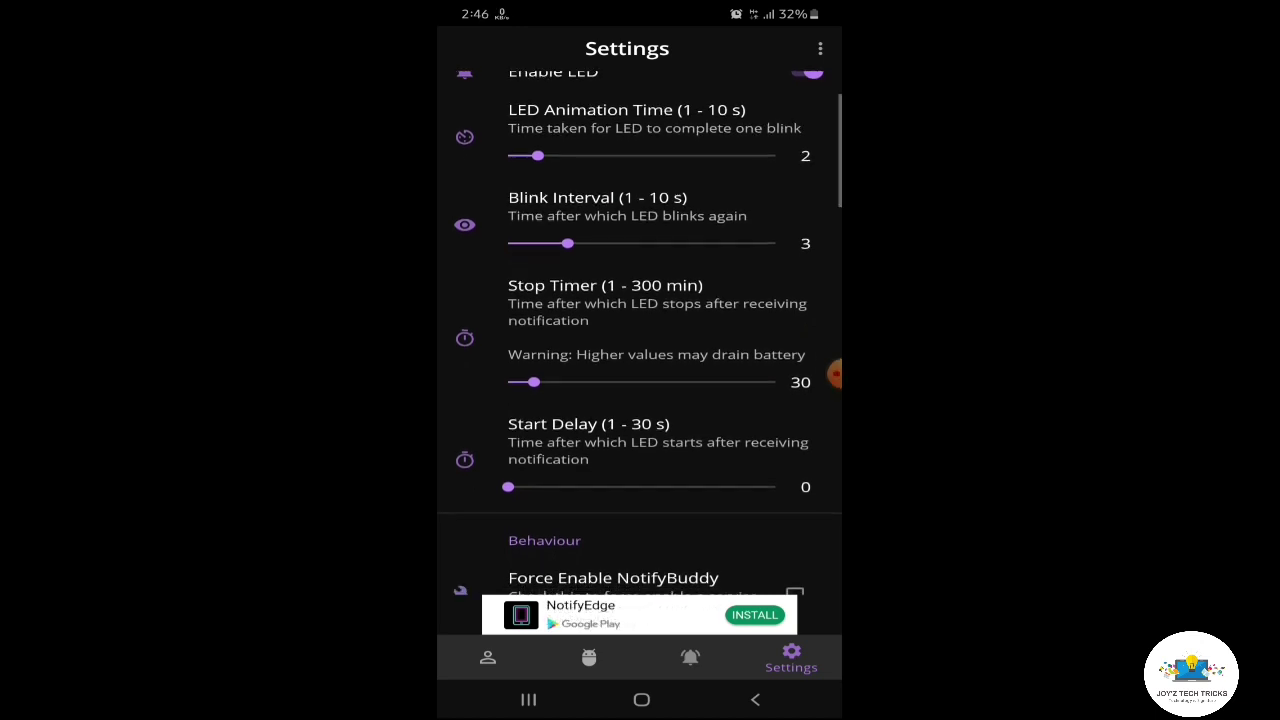
scroll(640, 333, down, 1)
scroll(640, 335, up, 2)
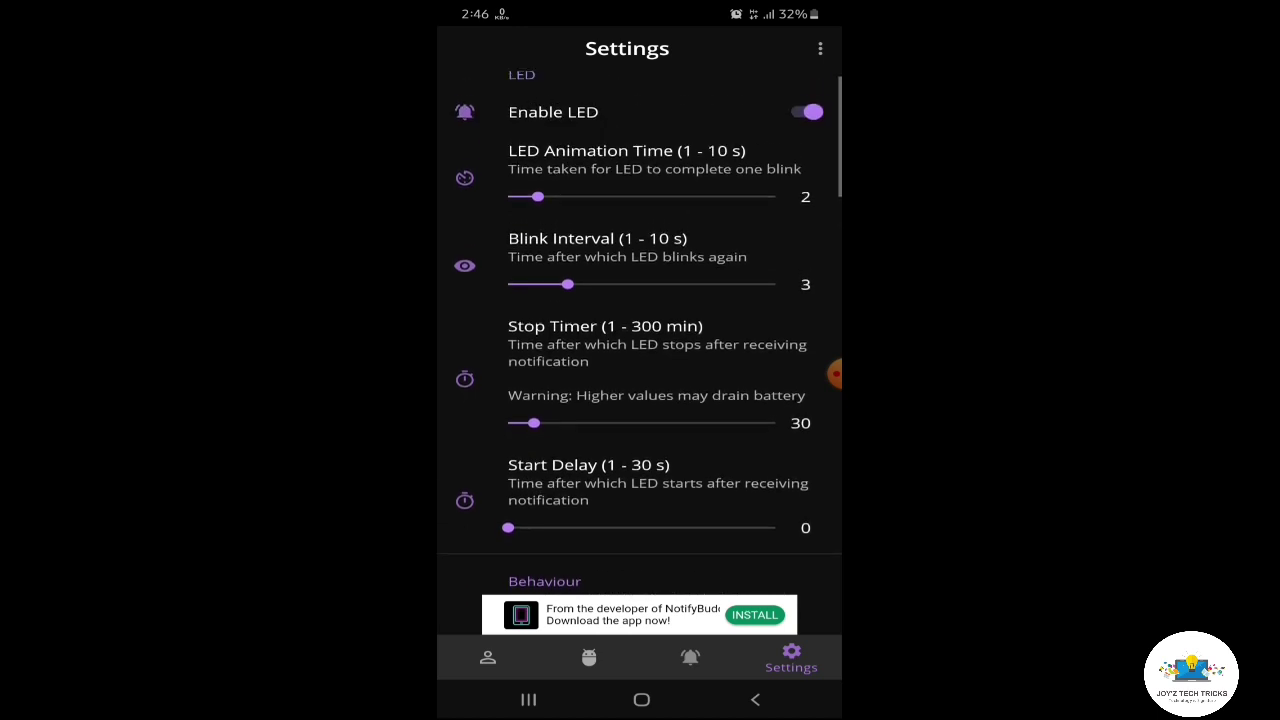
scroll(640, 350, down, 1)
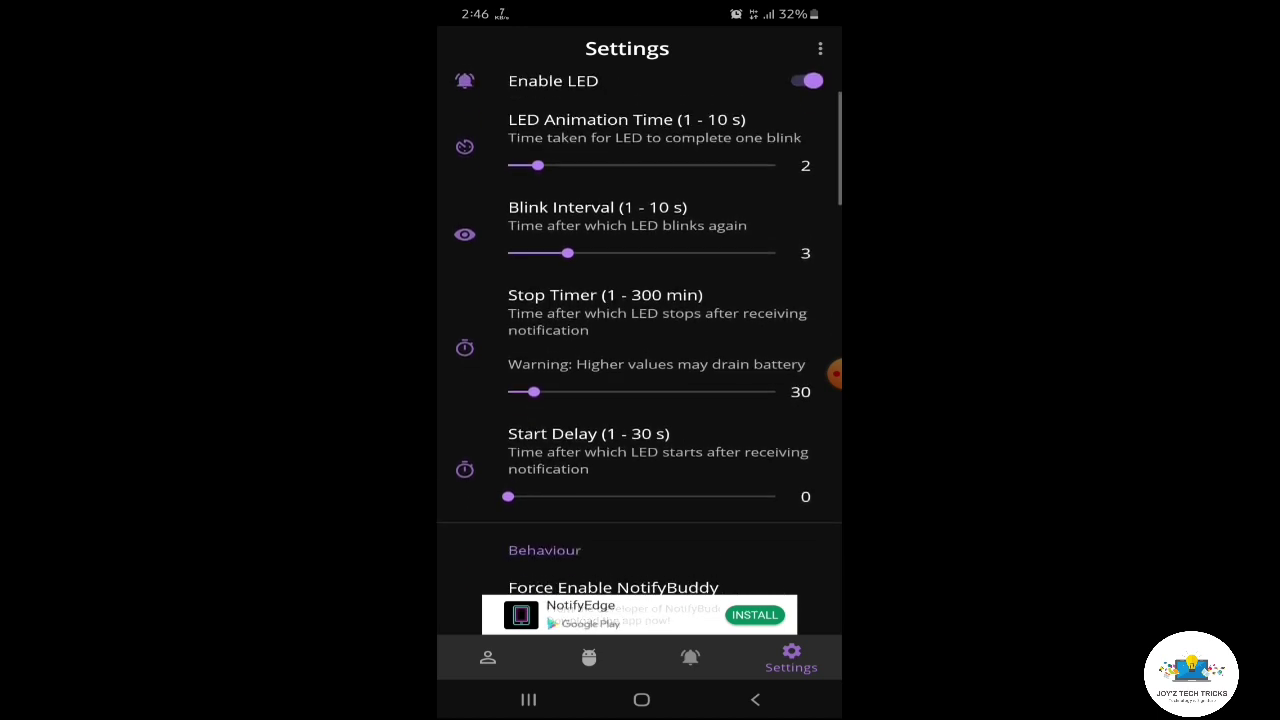
scroll(640, 350, down, 2)
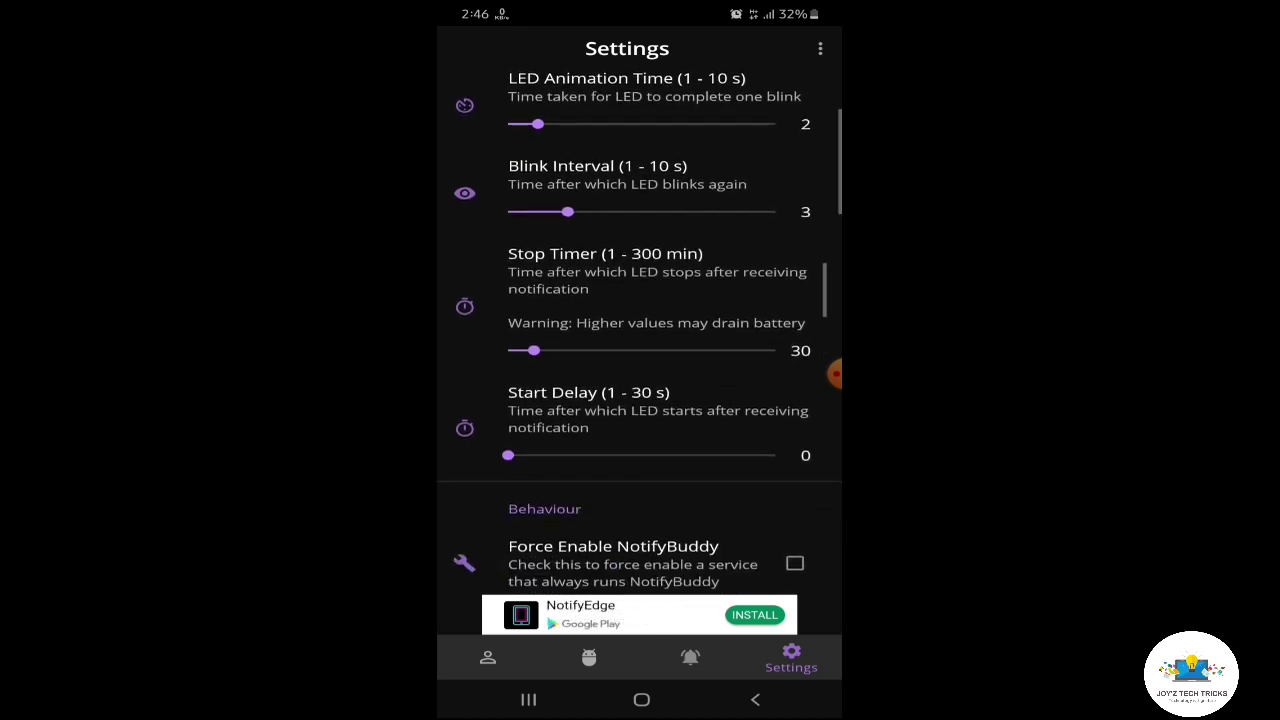
scroll(640, 350, down, 1)
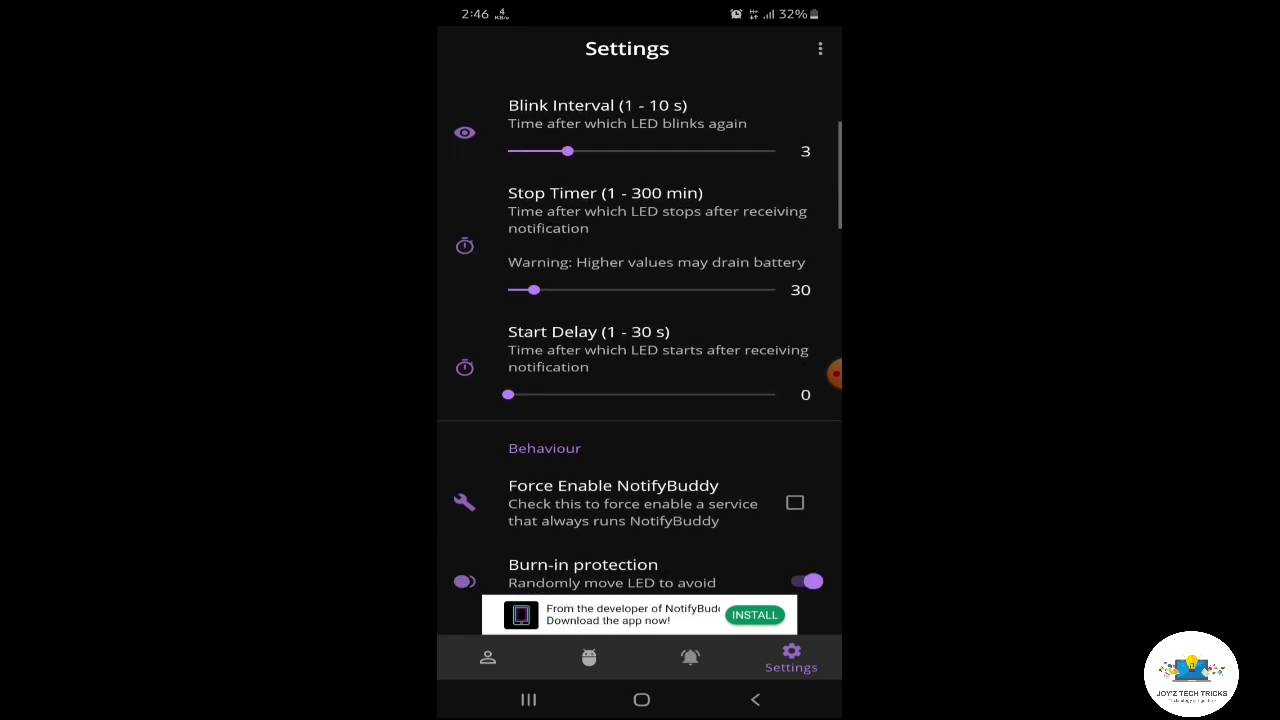
scroll(640, 350, up, 1)
mouse_move(533, 304)
mouse_down()
mouse_move(519, 304)
mouse_move(531, 304)
mouse_up()
Turn on Notify for Missed Calls and scroll down to the Appearance options
scroll(640, 350, down, 2)
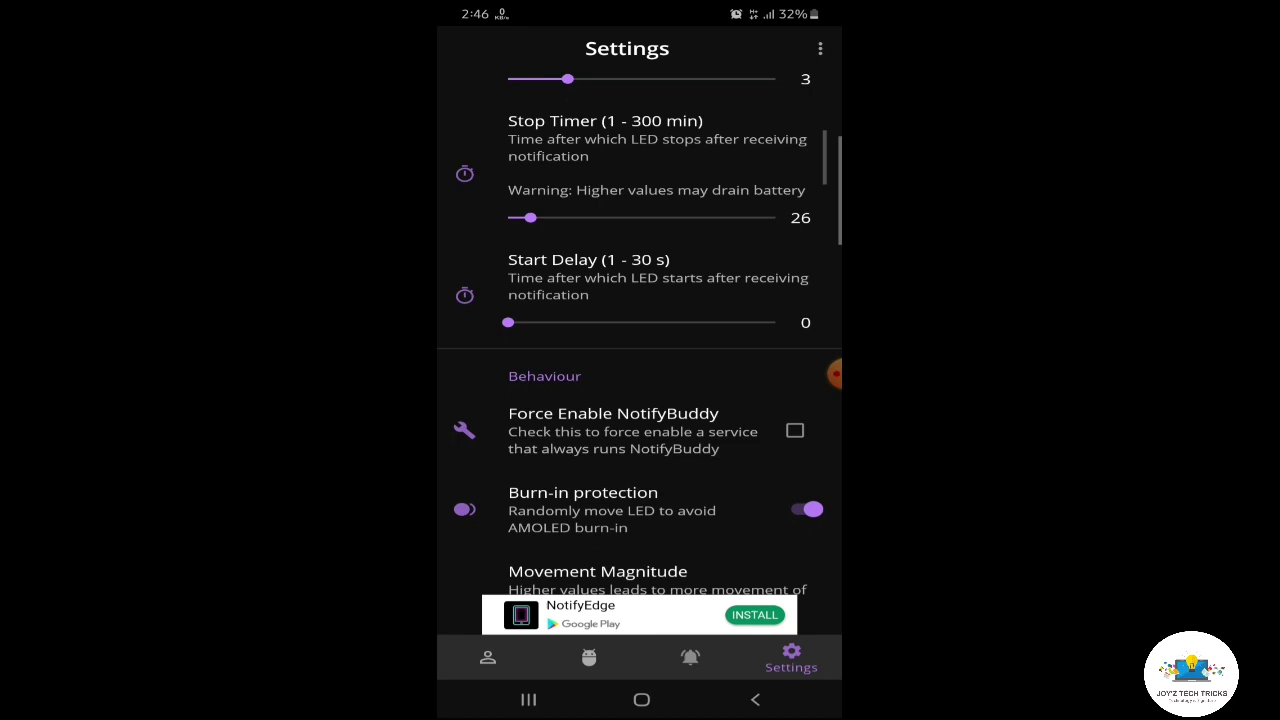
scroll(640, 350, down, 2)
scroll(640, 350, down, 2)
scroll(640, 350, down, 1)
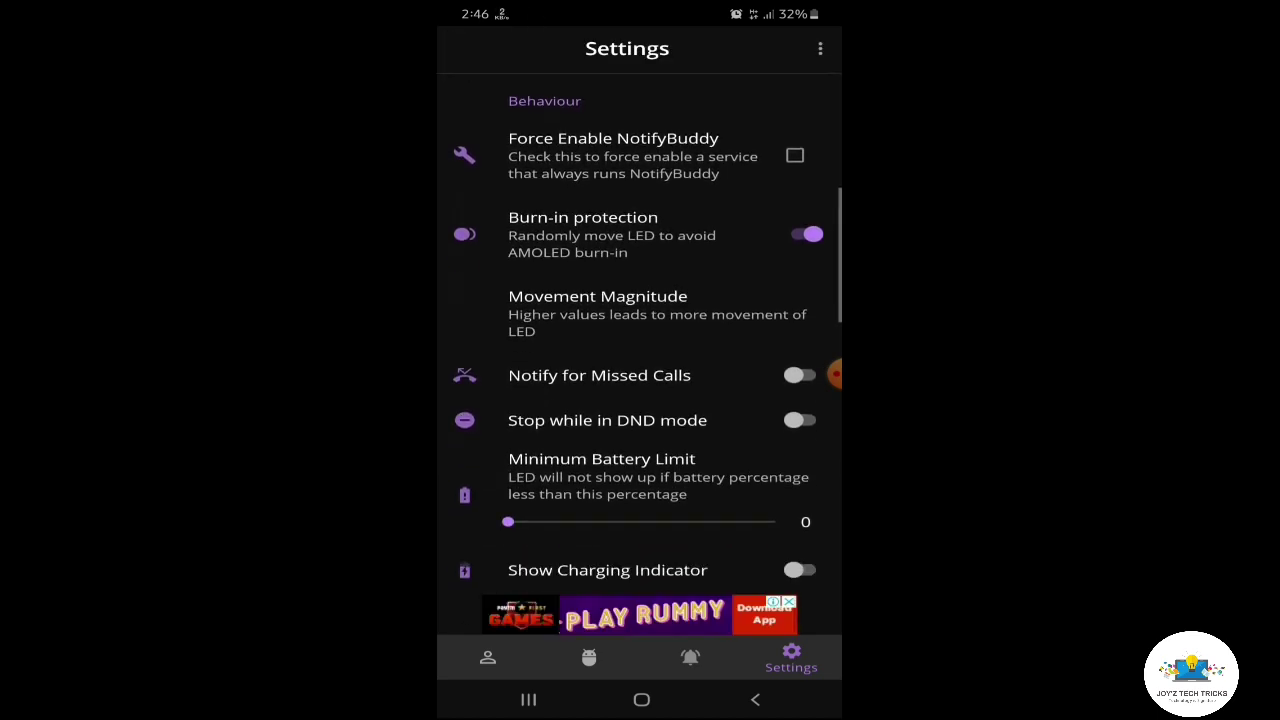
scroll(640, 350, down, 2)
click(803, 206)
scroll(640, 350, down, 1)
scroll(640, 350, down, 2)
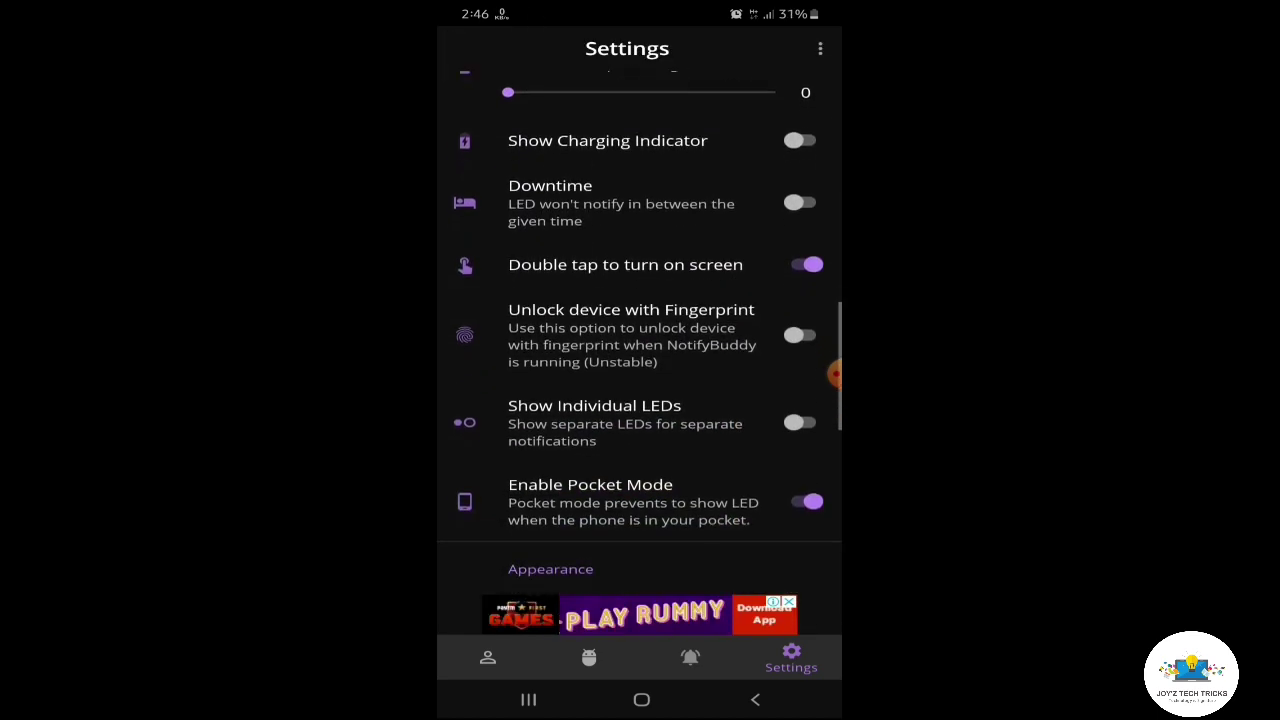
scroll(640, 350, down, 4)
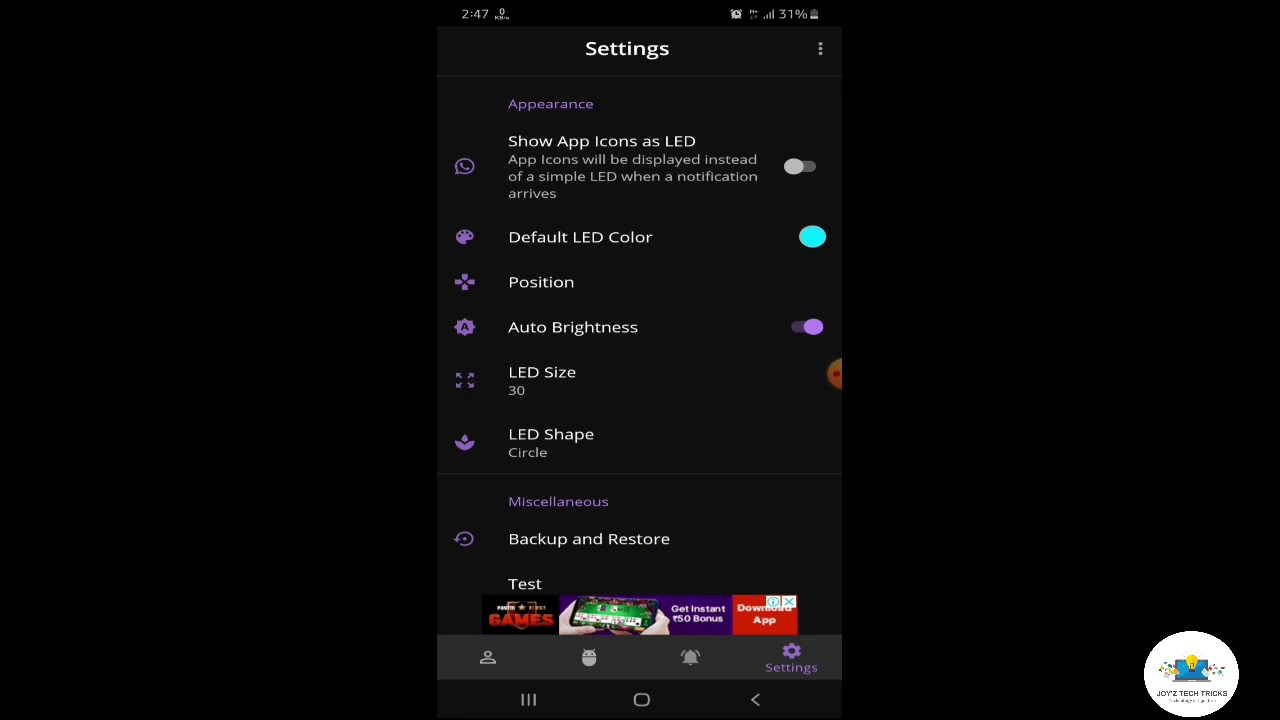
scroll(640, 350, down, 1)
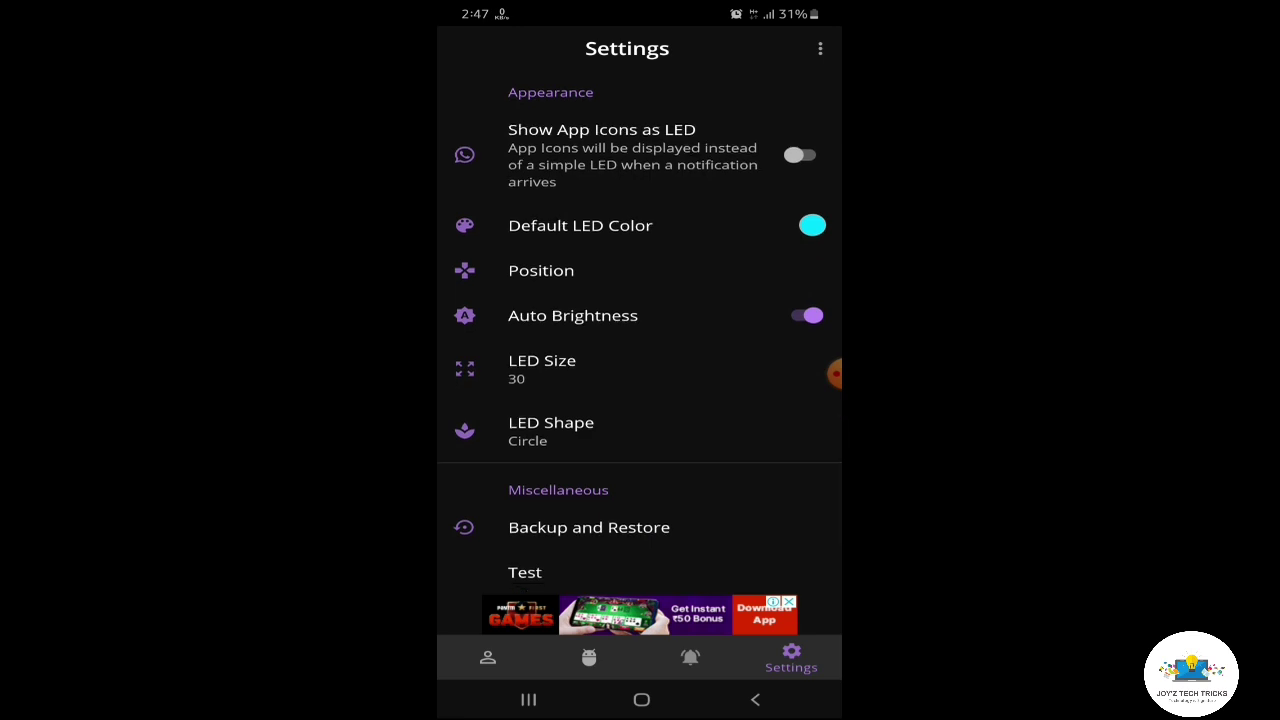
Set the LED position's X-coordinate to 25
click(541, 270)
click(559, 100)
double_click(504, 235)
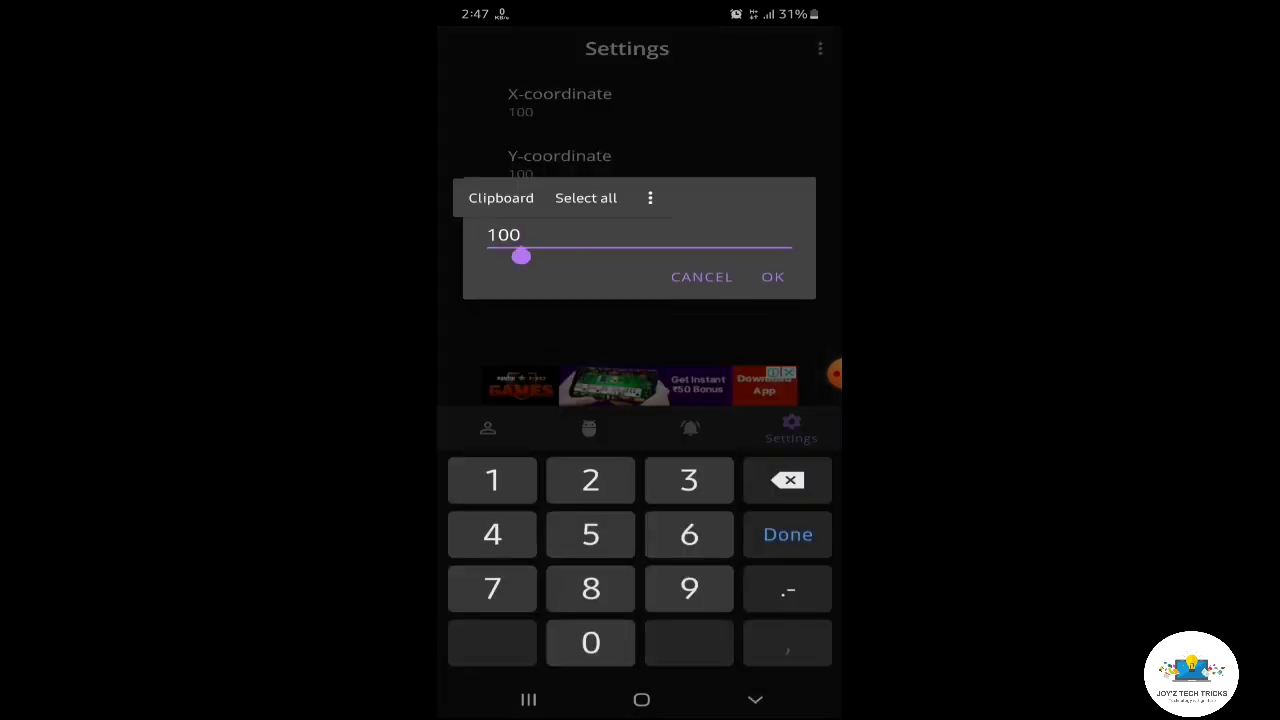
key(BackSpace)
text(25)
click(773, 277)
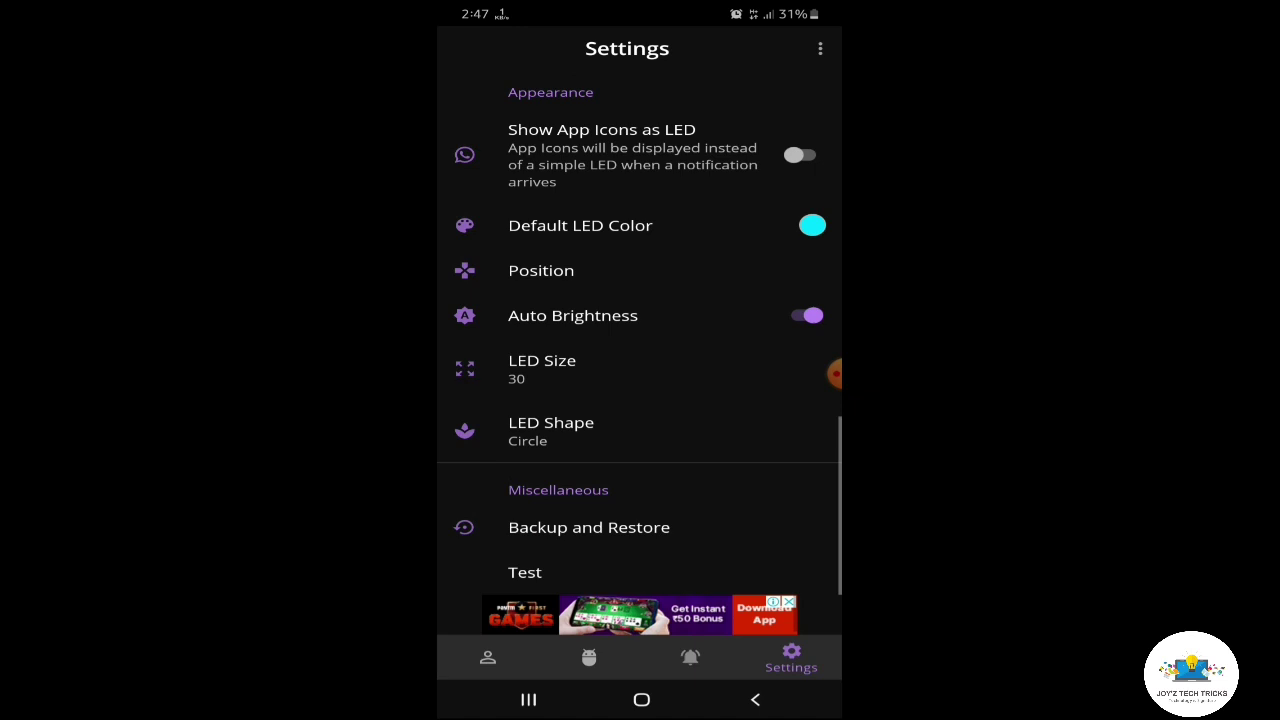
Try setting LED Size to 10 and dismiss the Premium-required notice
click(542, 369)
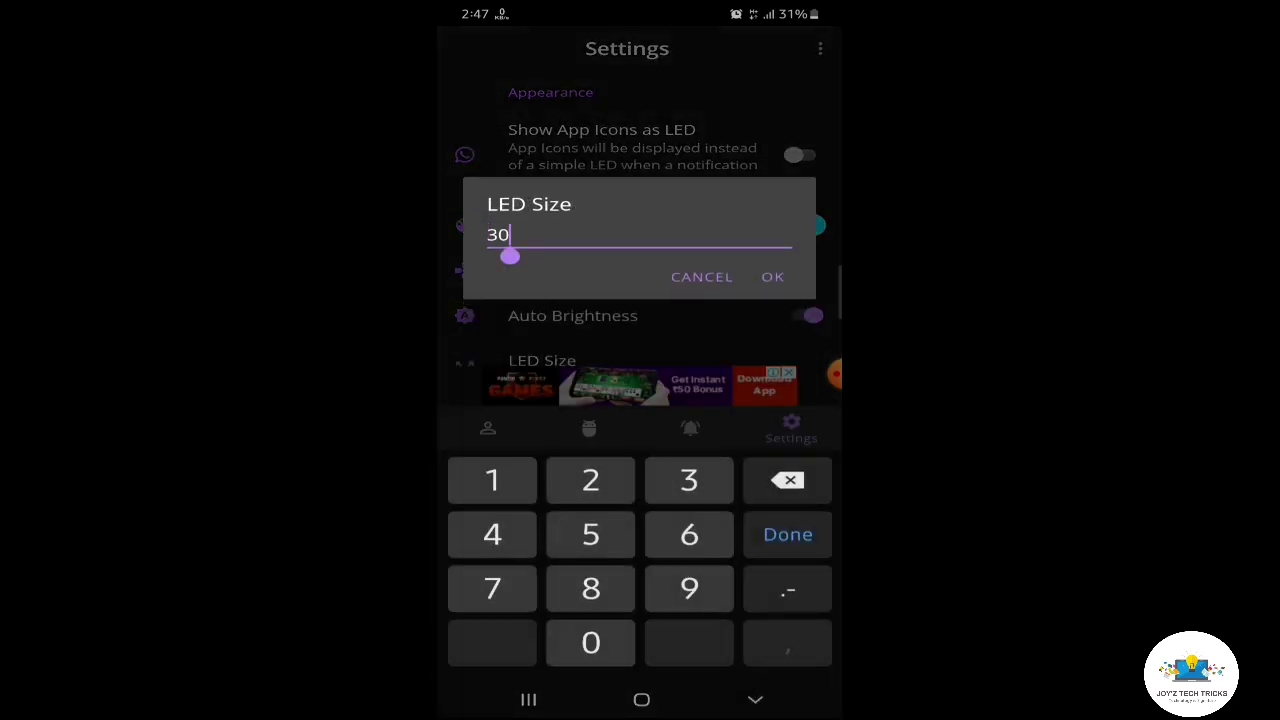
key(BackSpace)
key(BackSpace)
text(10)
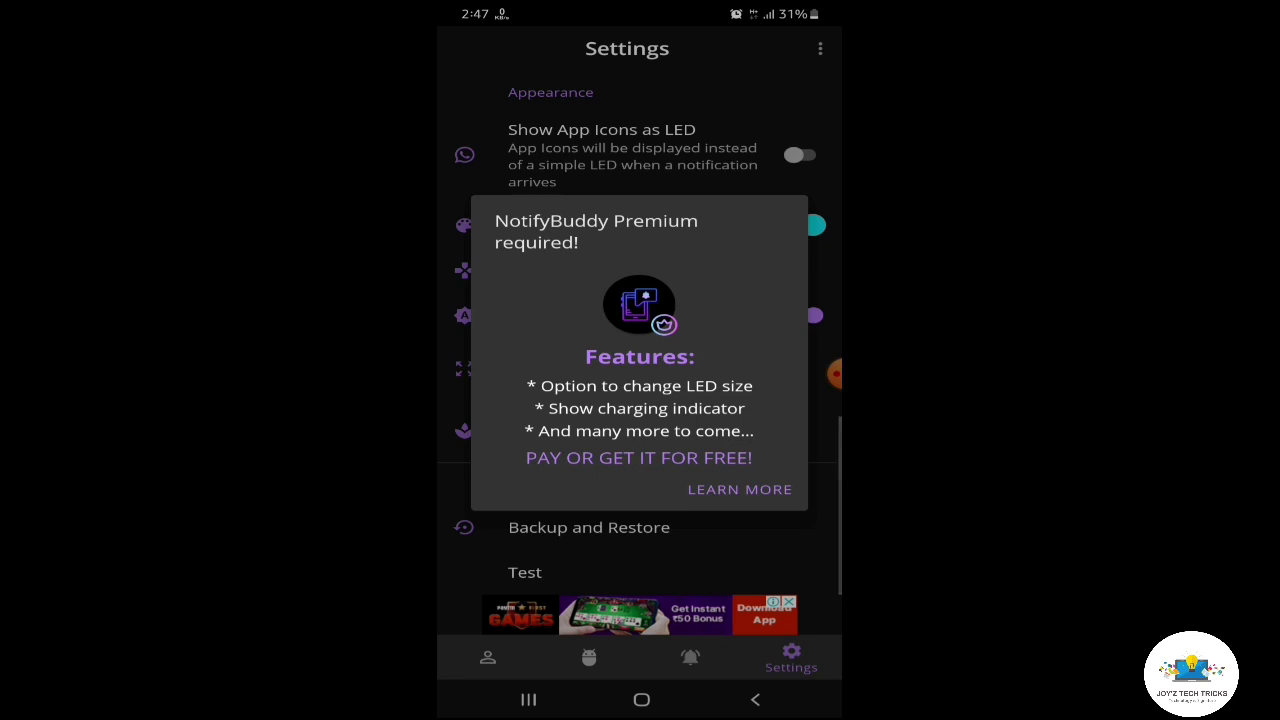
click(640, 560)
Try the Star Outlined LED shape and dismiss the Premium-required notice
click(572, 431)
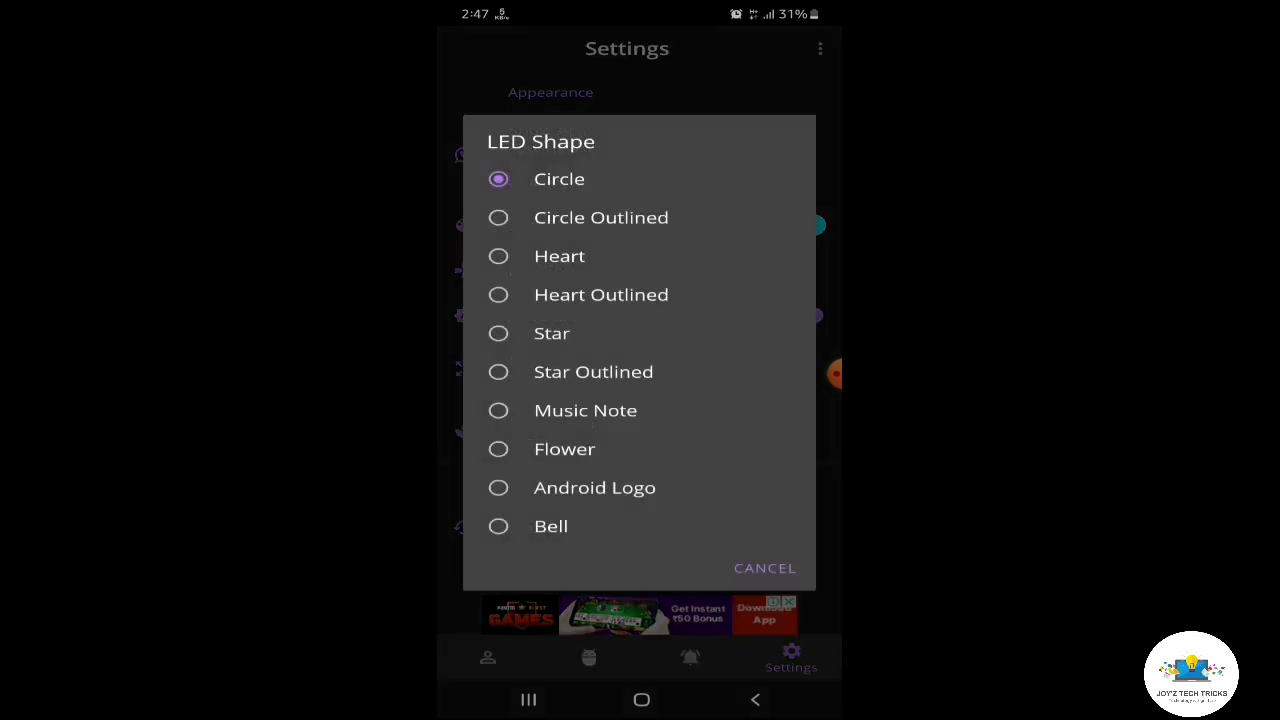
click(593, 371)
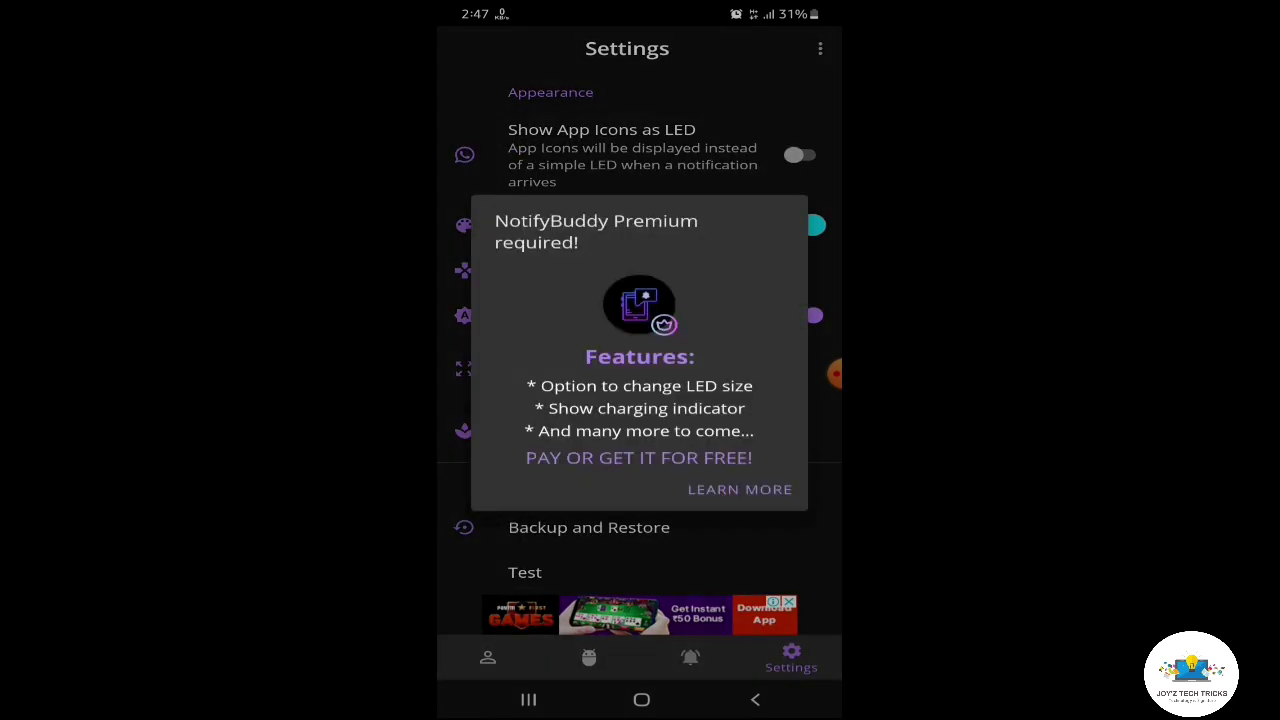
key(Escape)
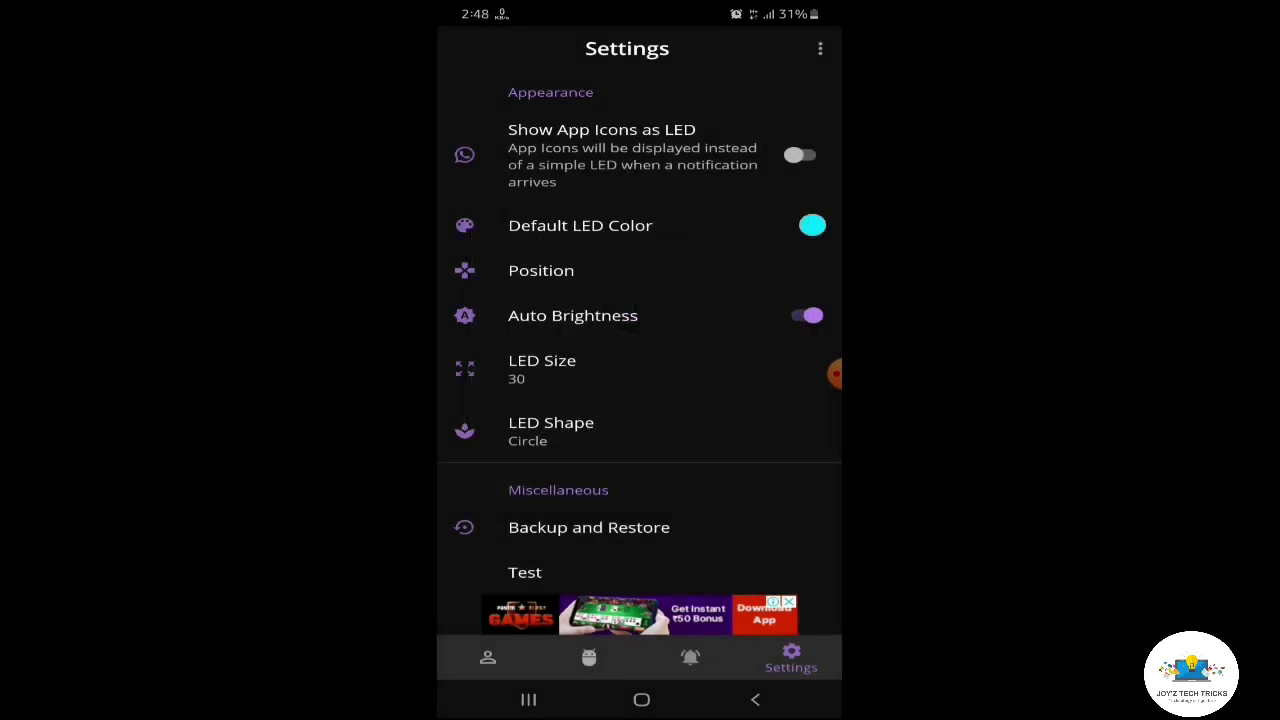
View the ₹99 Premium offer, cancel the Google Play purchase, and return to user apps
click(488, 657)
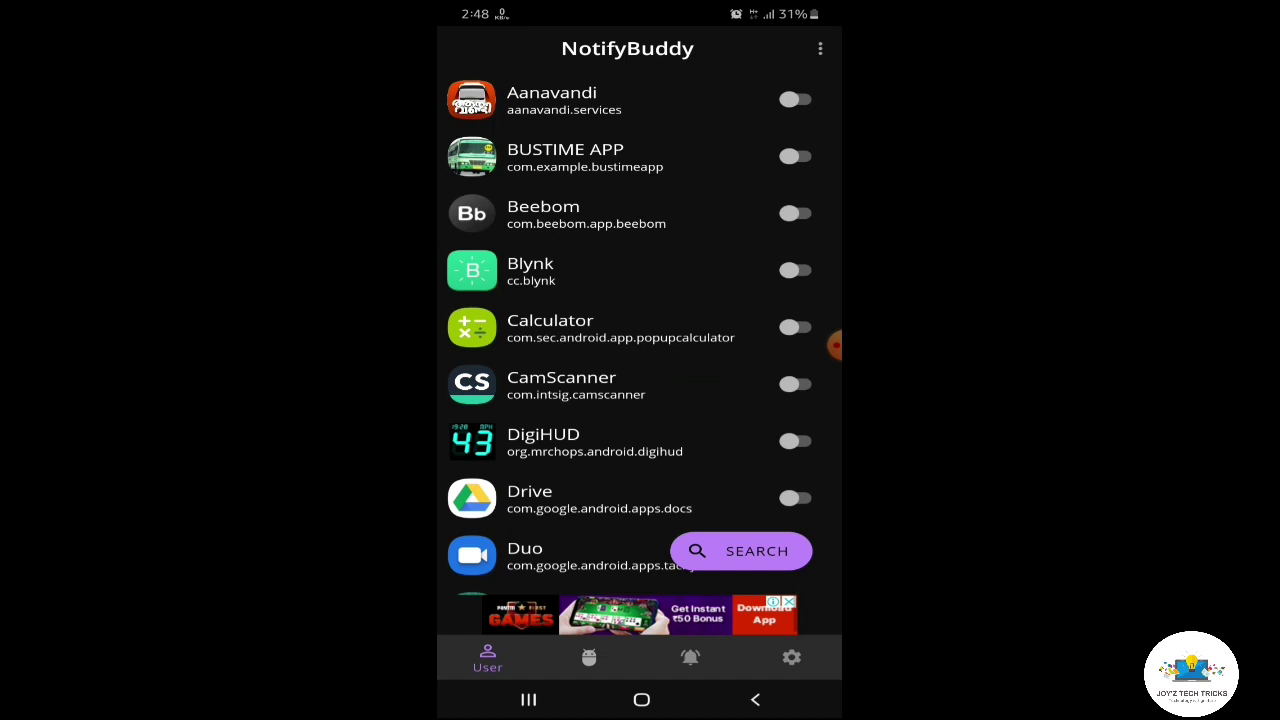
click(820, 48)
click(700, 92)
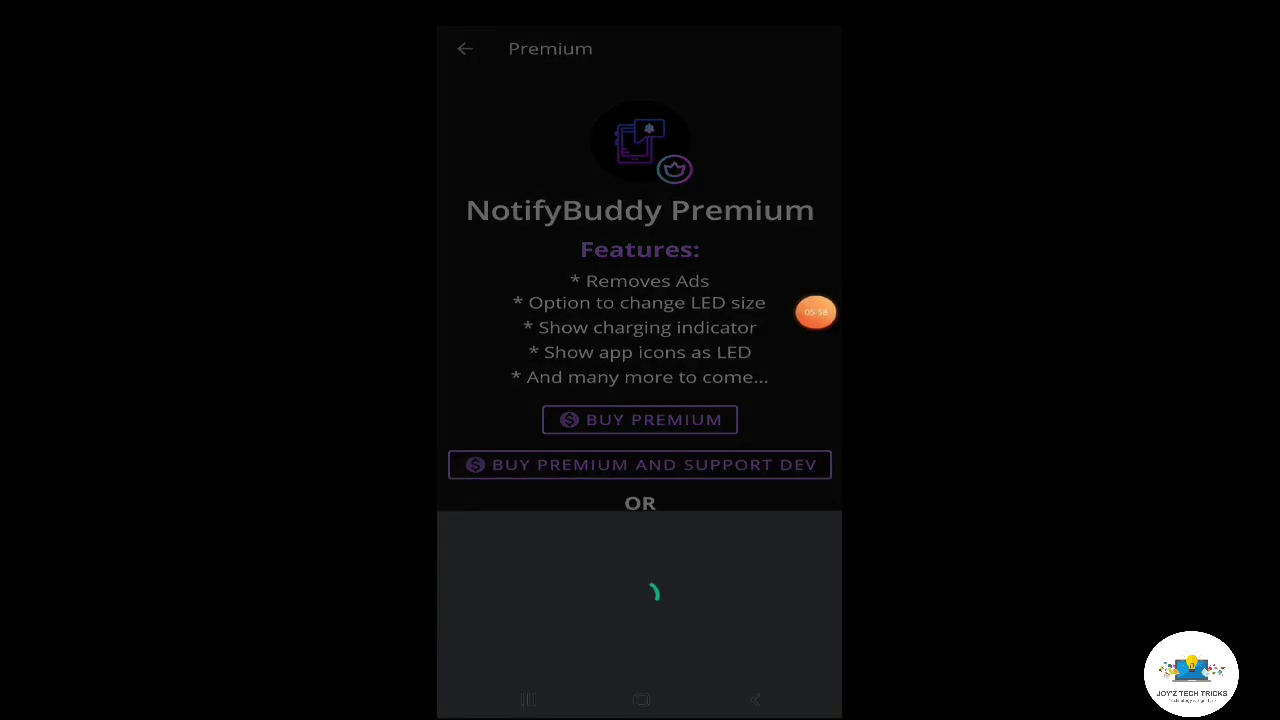
click(815, 312)
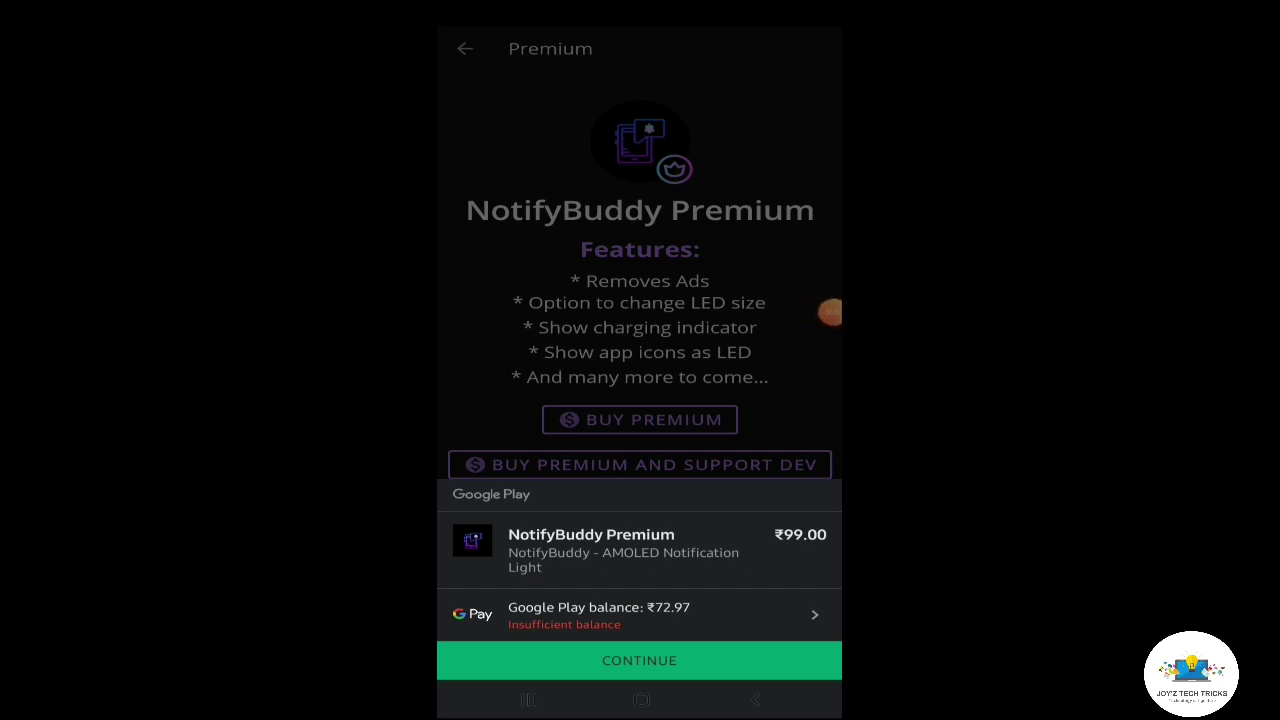
key(Escape)
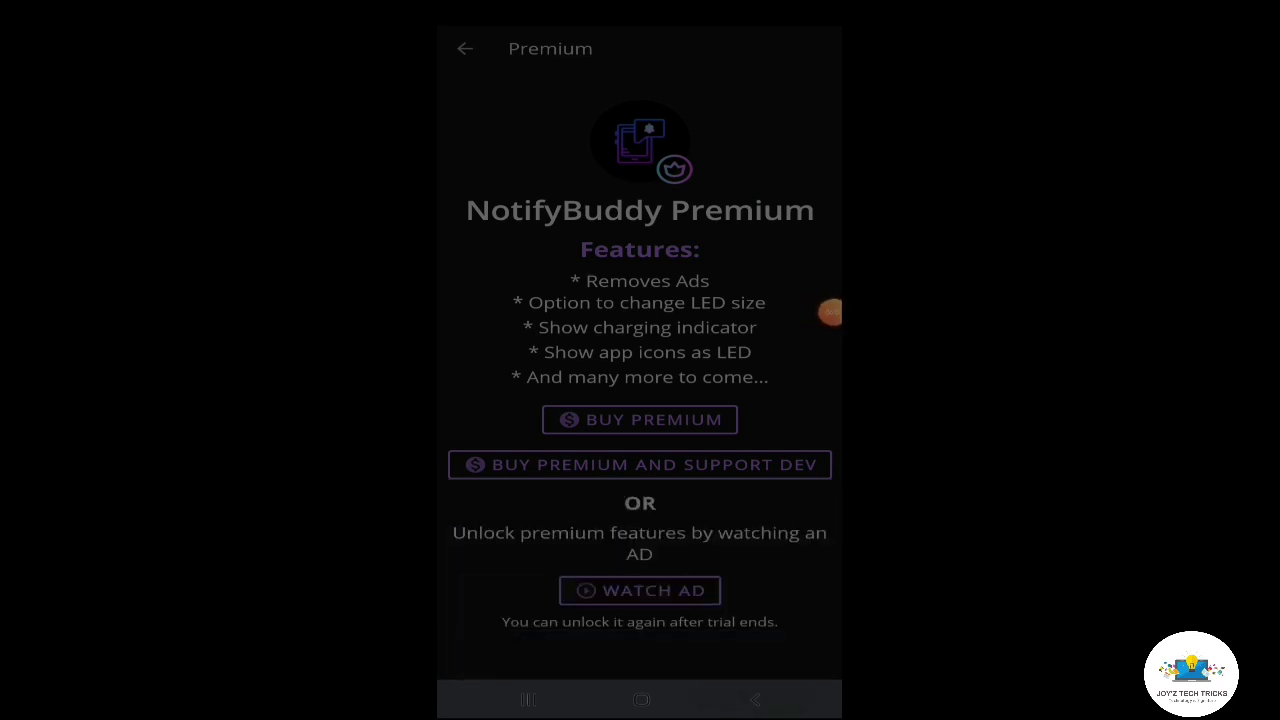
key(Escape)
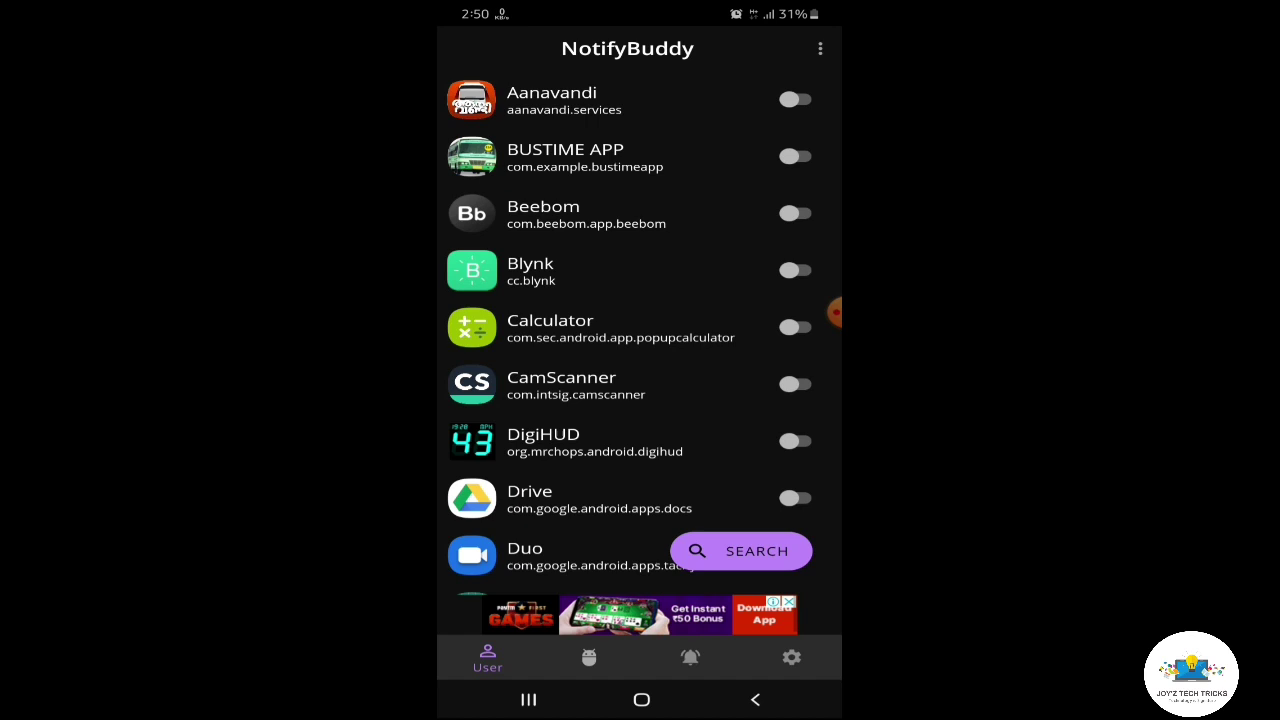
Go back to Settings and reopen the LED Size editor, still showing 30
click(791, 657)
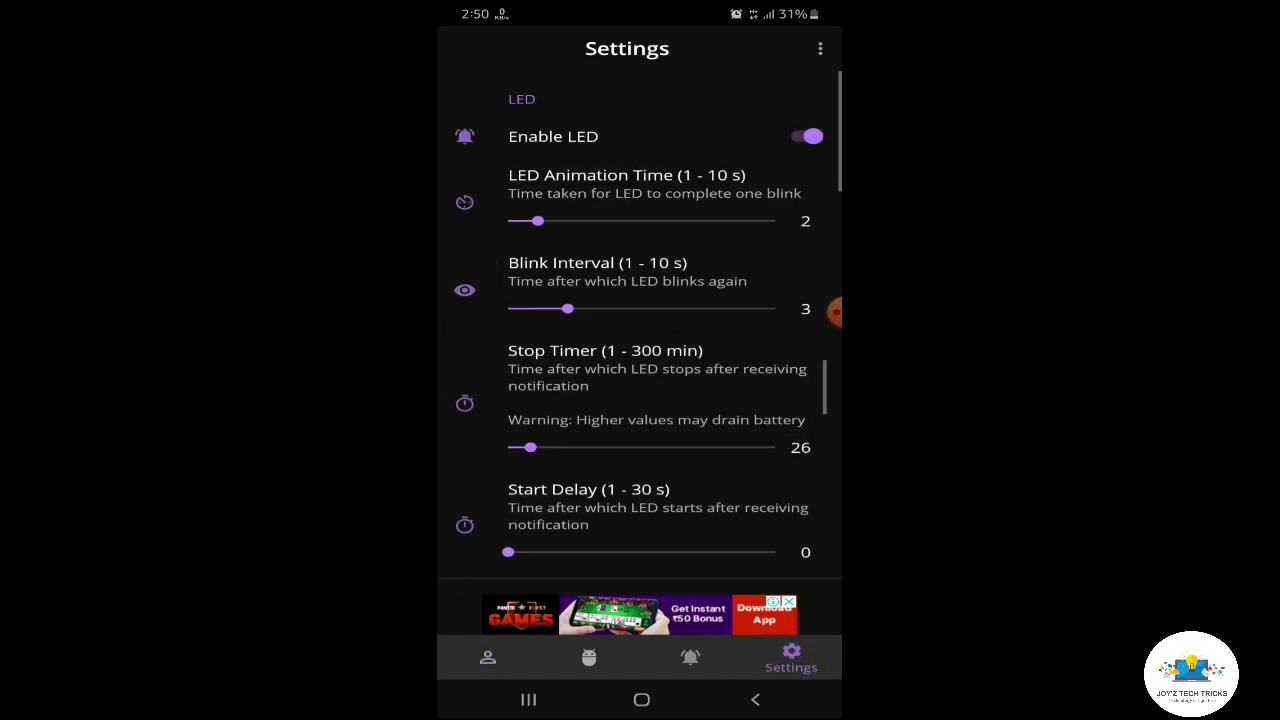
scroll(640, 333, down, 5)
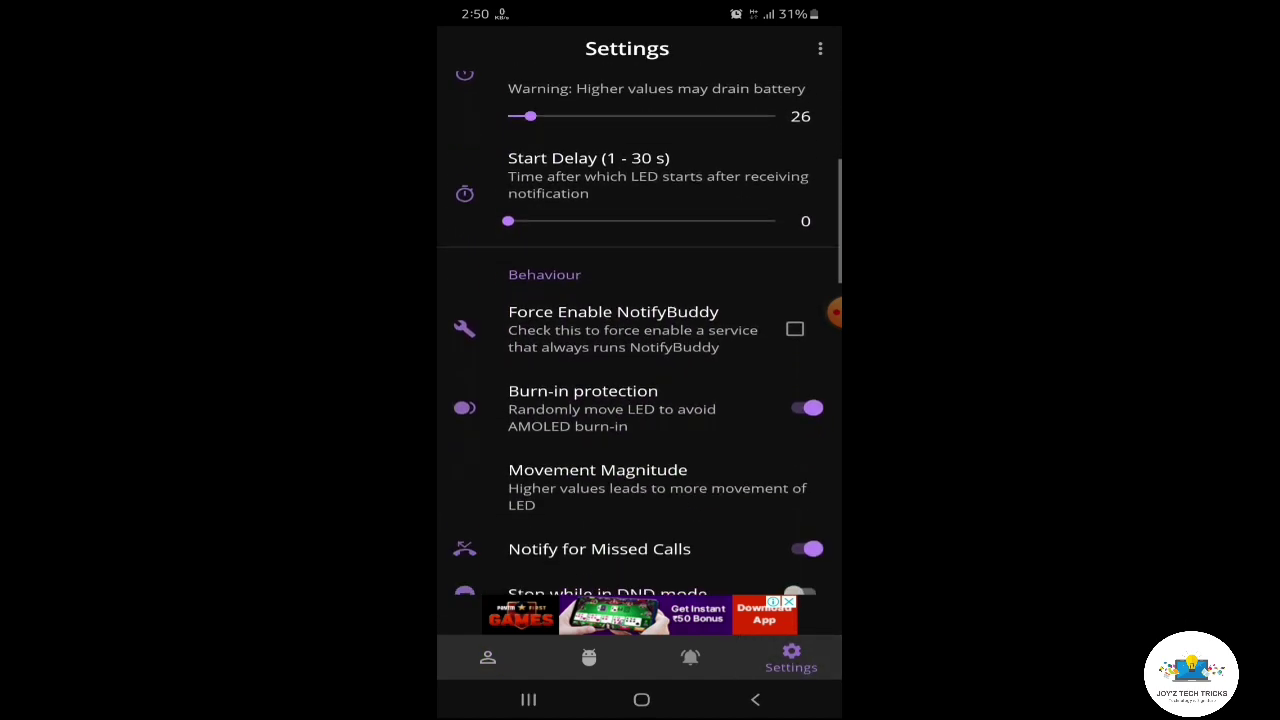
scroll(640, 333, down, 3)
scroll(640, 333, down, 2)
scroll(640, 333, down, 5)
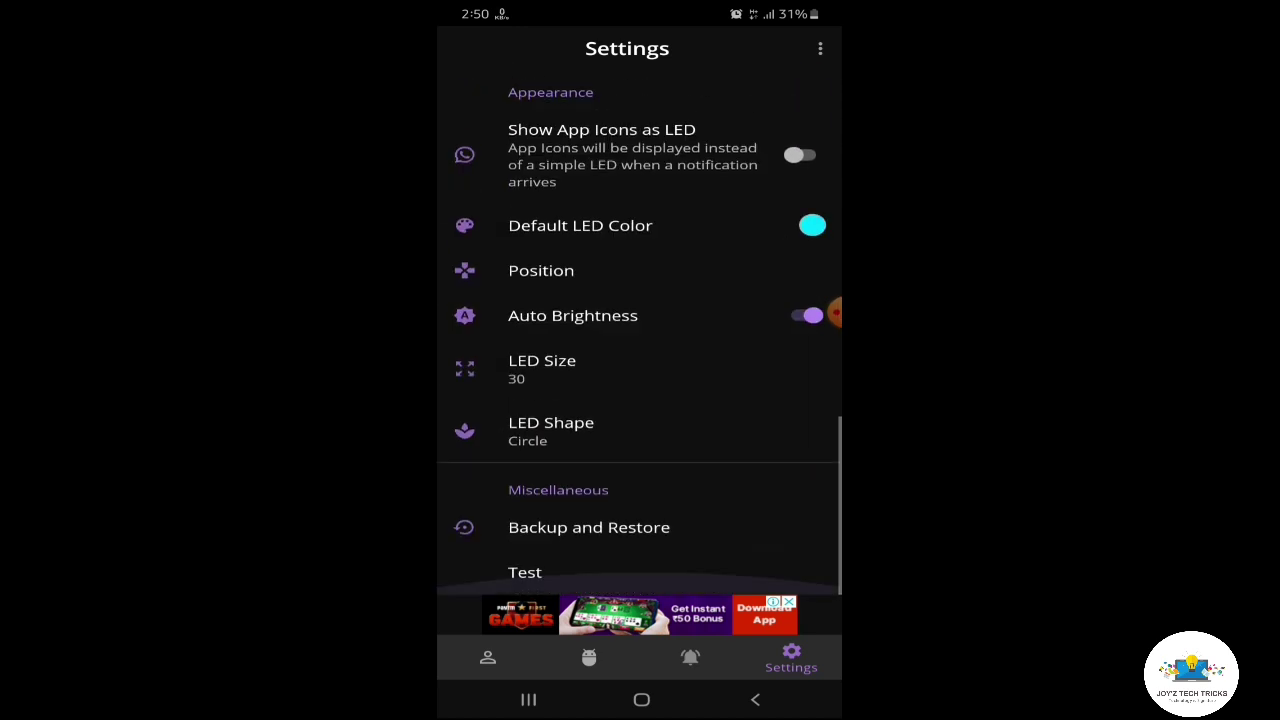
scroll(640, 333, up, 1)
click(542, 450)
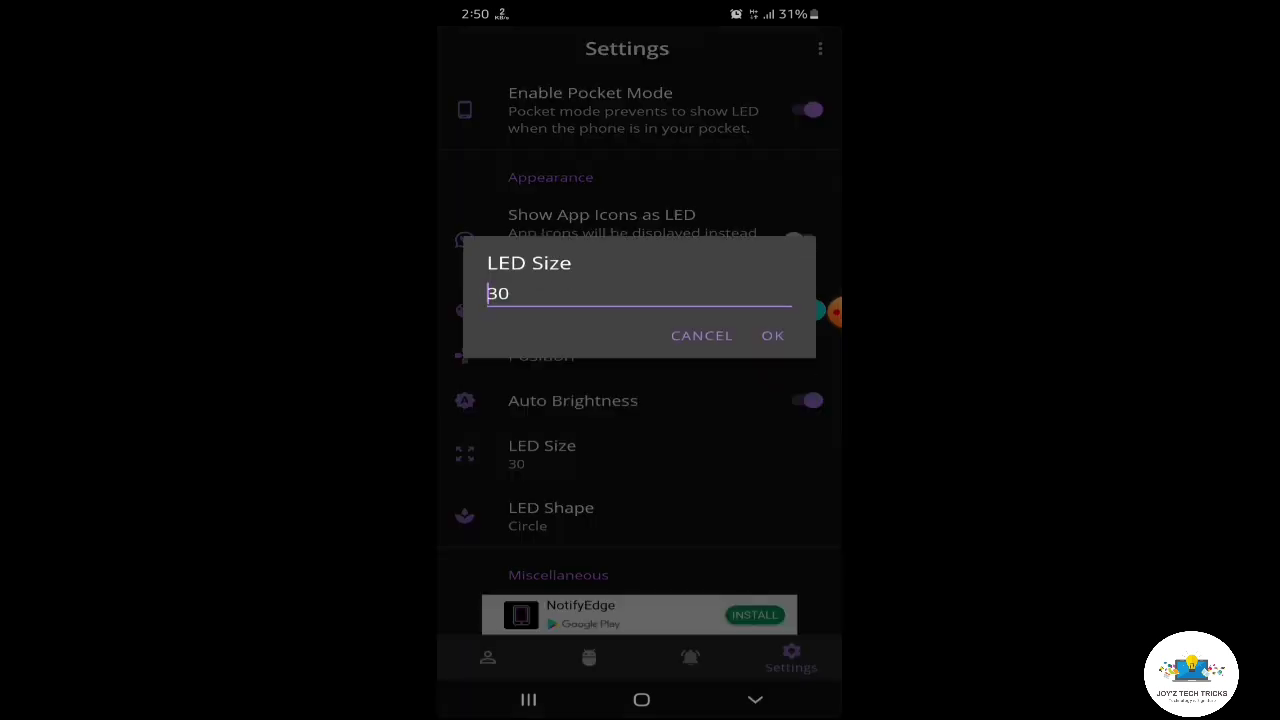